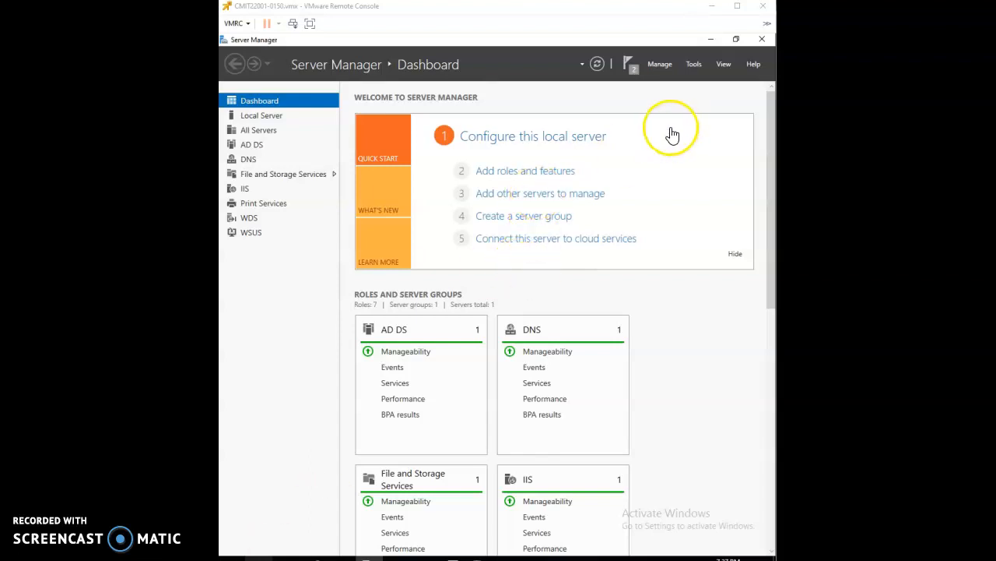
# Open the Group Policy Management console from Server Manager.
pyautogui.click(676, 98)
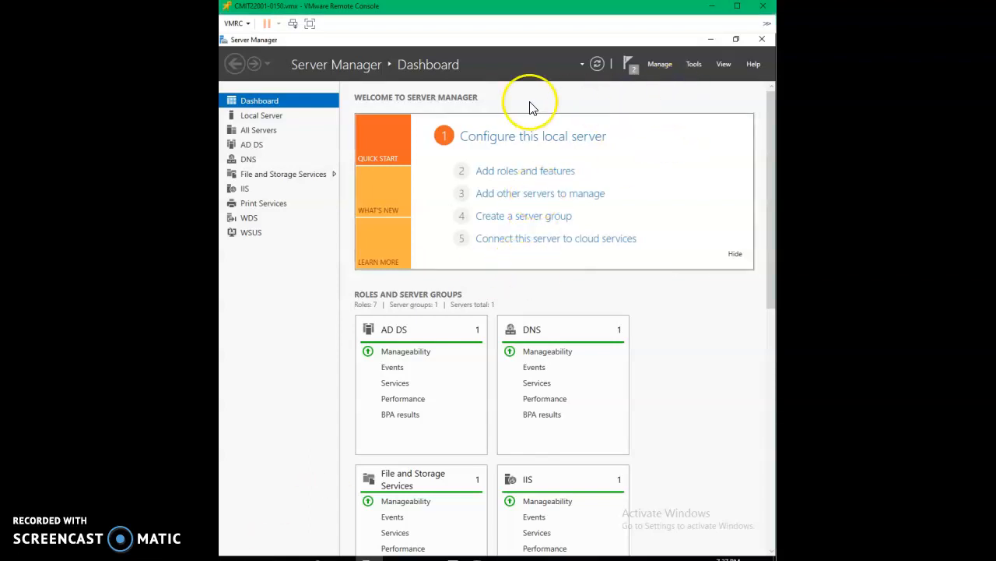
pyautogui.click(698, 66)
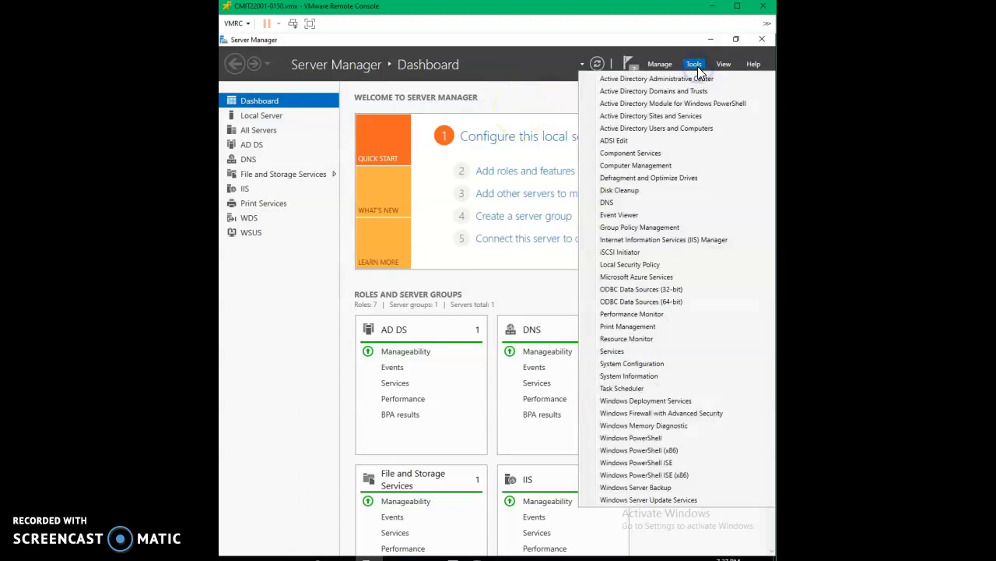
pyautogui.click(639, 228)
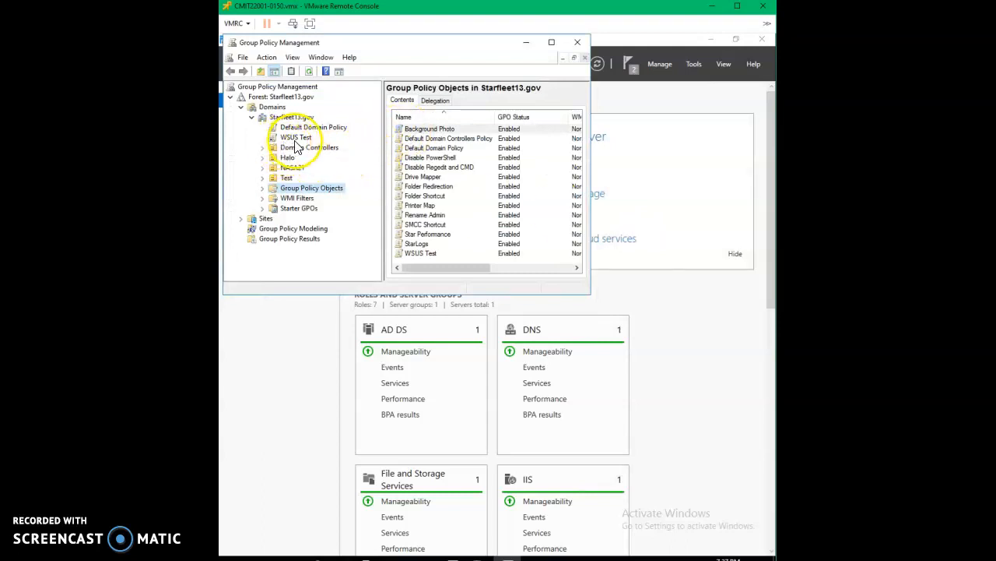
# Create a new GPO named WSUS linked to the NASA21 organizational unit, without a source starter GPO.
pyautogui.click(292, 169)
pyautogui.rightClick(292, 170)
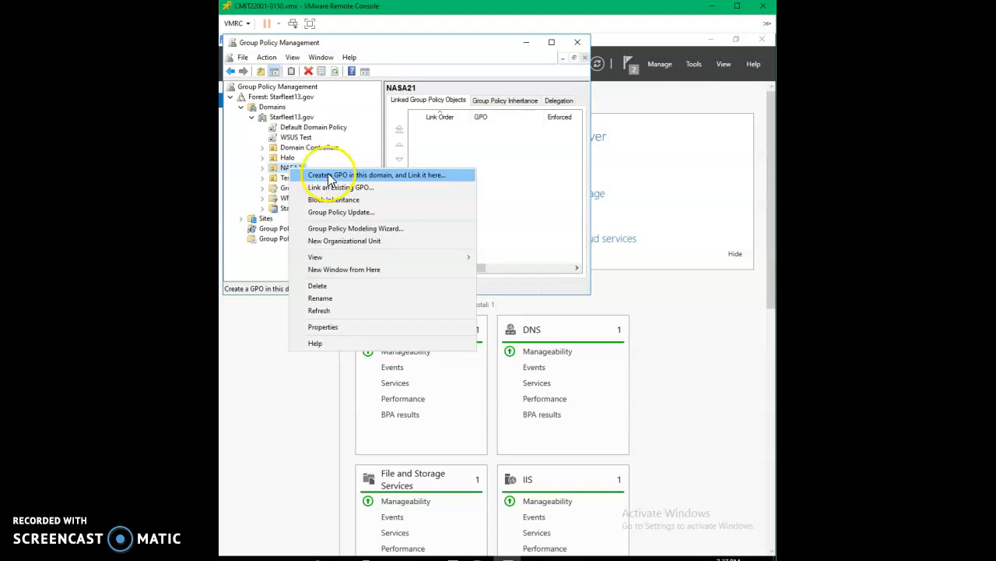
pyautogui.click(391, 174)
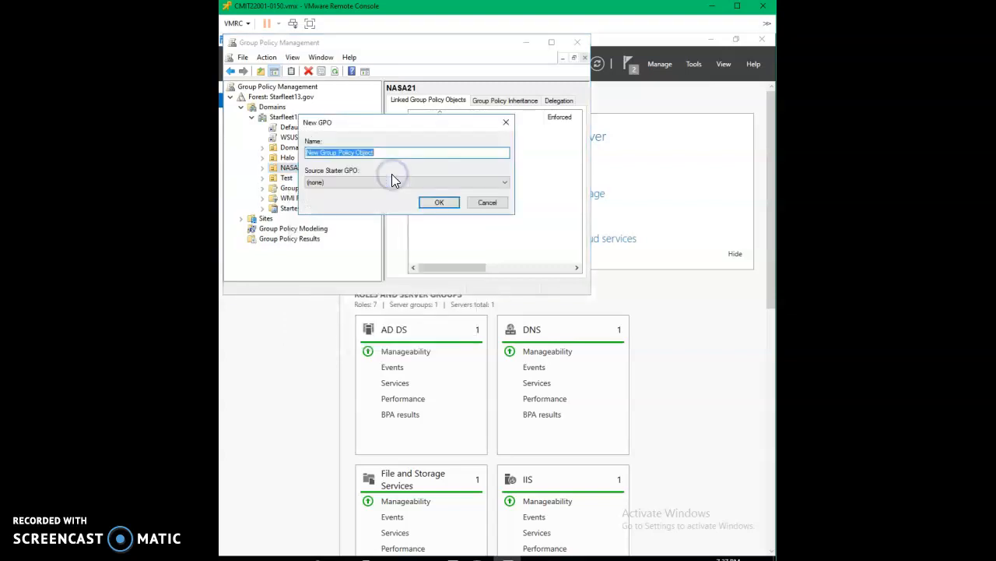
pyautogui.write('WSUS')
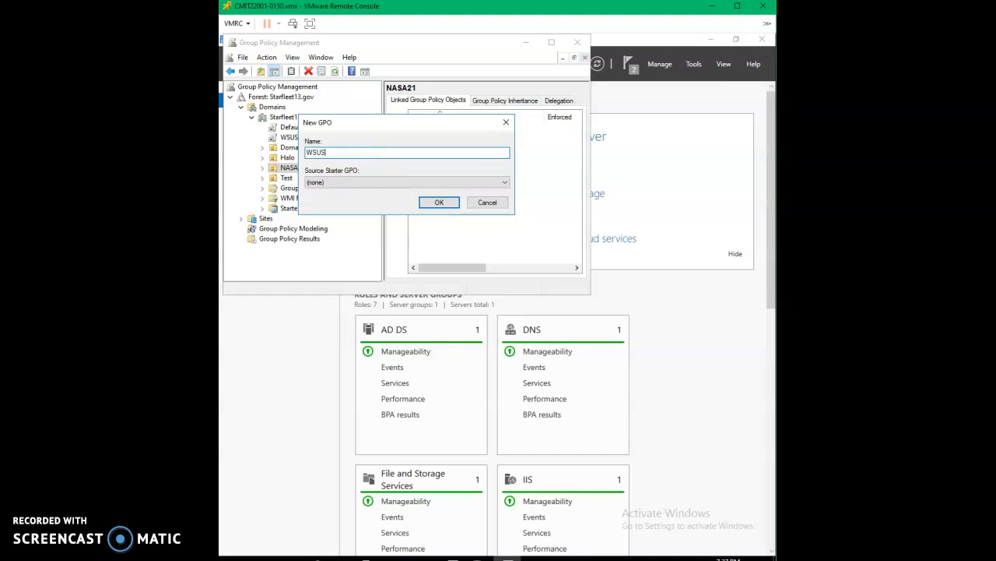
pyautogui.press('Return')
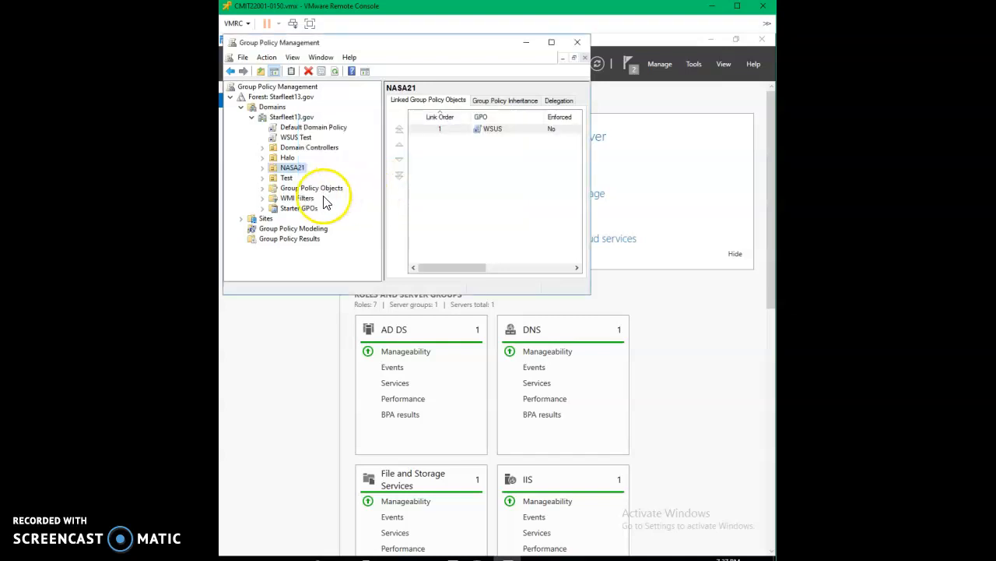
# Open the WSUS policy linked under NASA21 for editing.
pyautogui.click(263, 167)
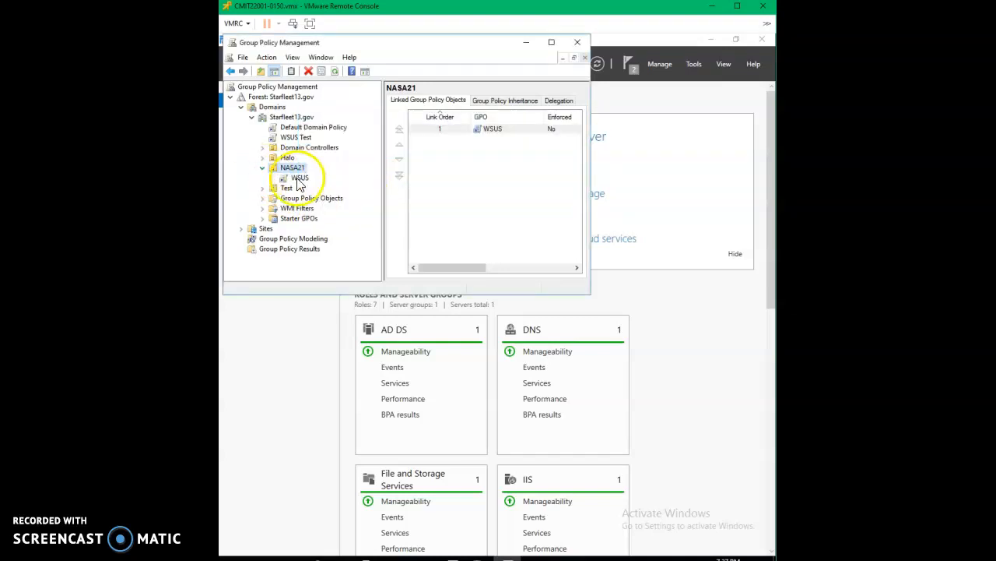
pyautogui.click(298, 178)
pyautogui.rightClick(299, 179)
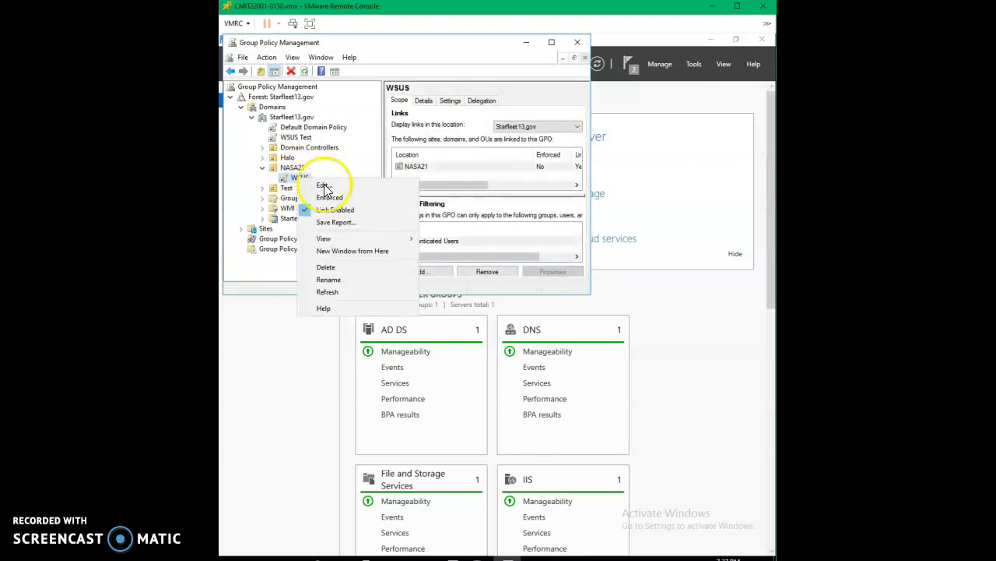
pyautogui.click(323, 185)
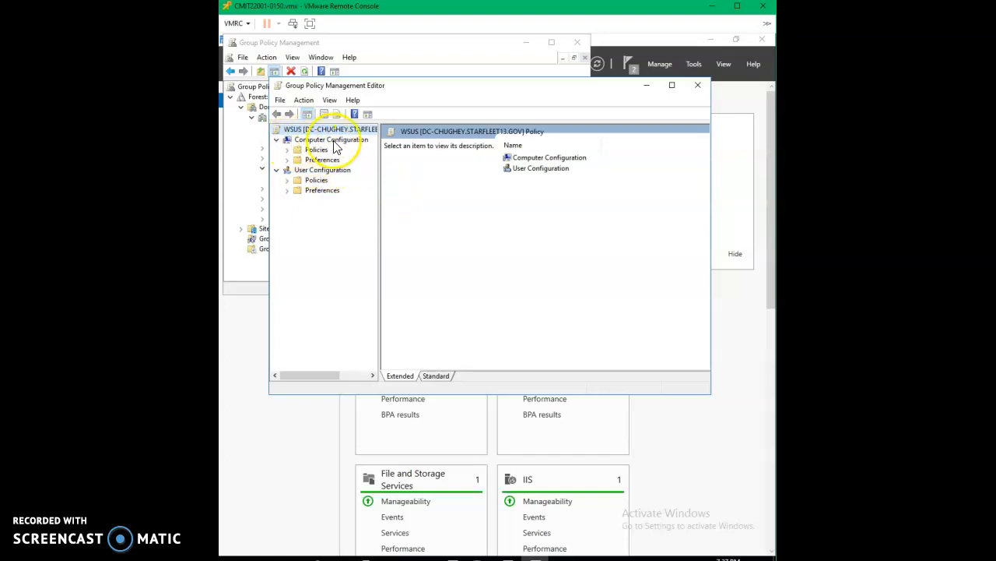
# Show the Windows Update settings under Computer Configuration, Policies, Administrative Templates, Windows Components, and maximize the policy editor.
pyautogui.click(288, 149)
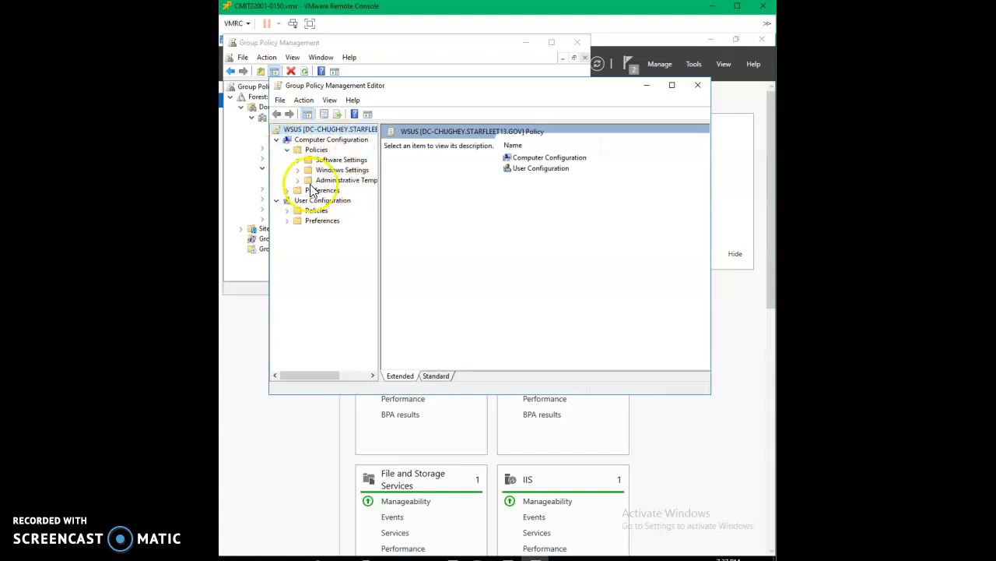
pyautogui.click(298, 181)
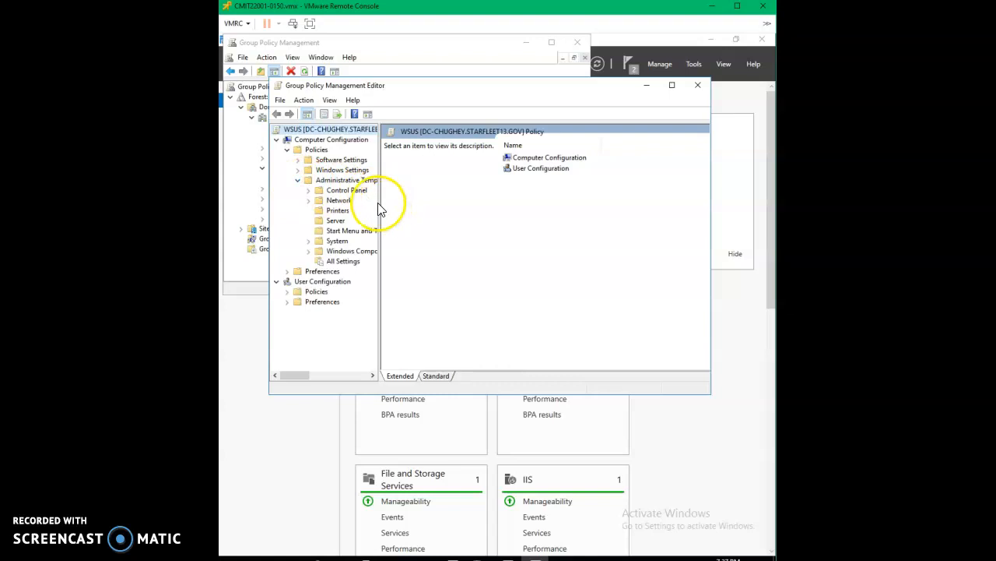
pyautogui.moveTo(380, 202); pyautogui.dragTo(440, 204)
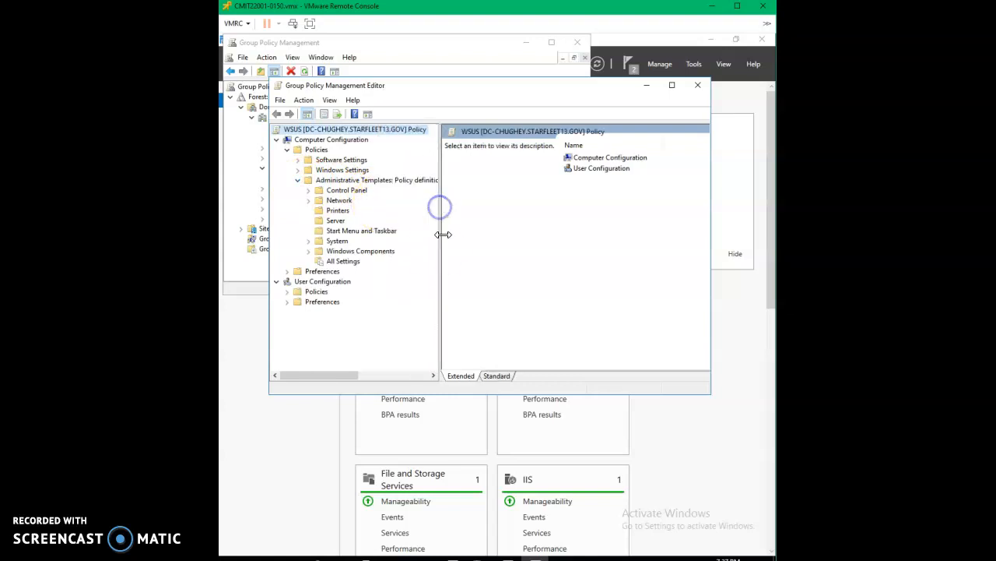
pyautogui.click(309, 251)
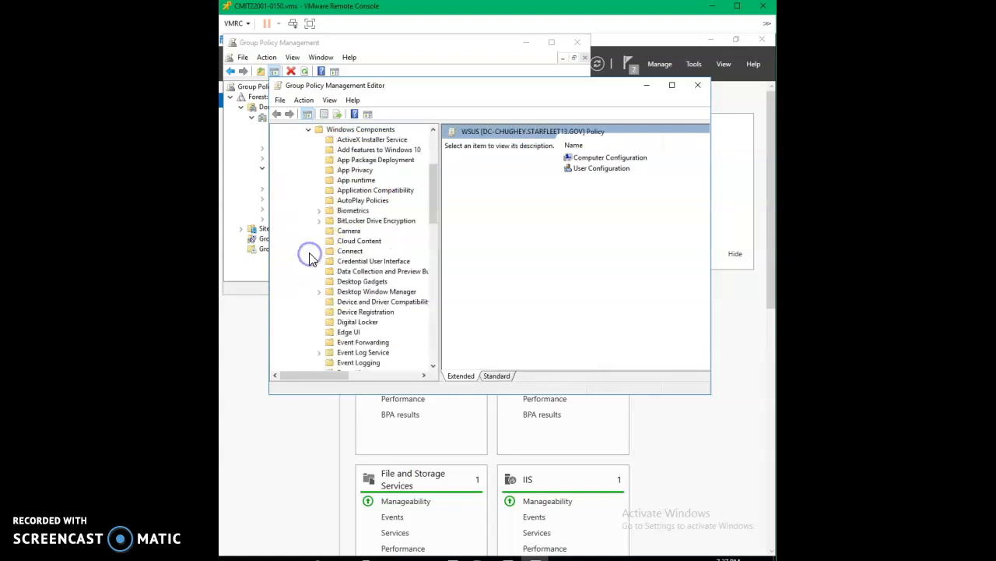
pyautogui.moveTo(430, 186); pyautogui.dragTo(445, 329)
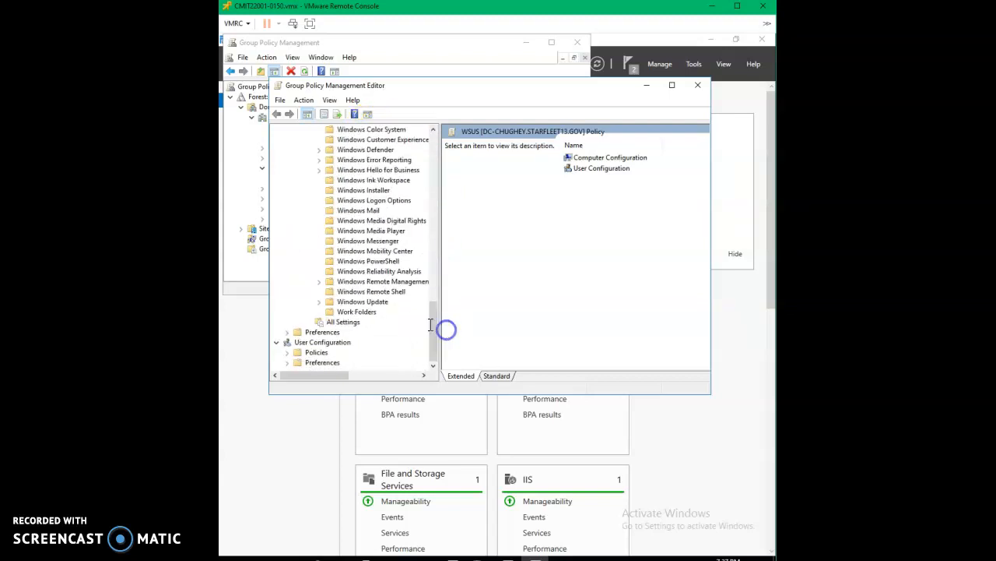
pyautogui.click(355, 302)
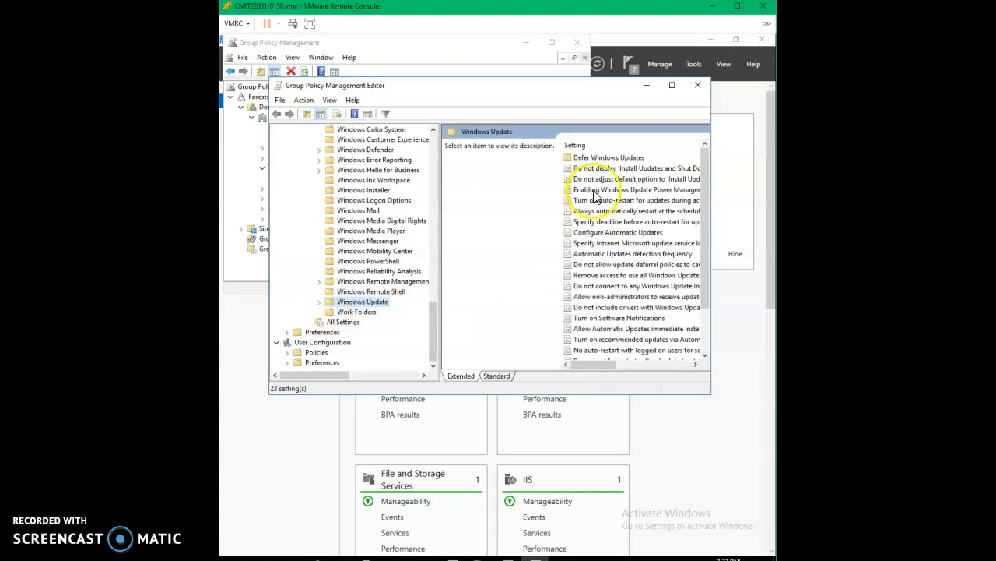
pyautogui.click(319, 302)
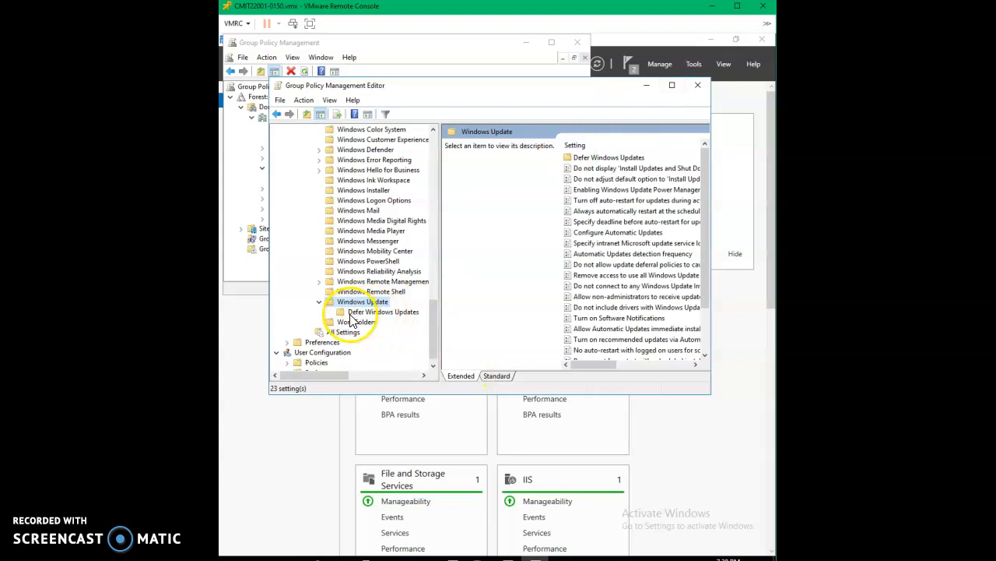
pyautogui.click(672, 87)
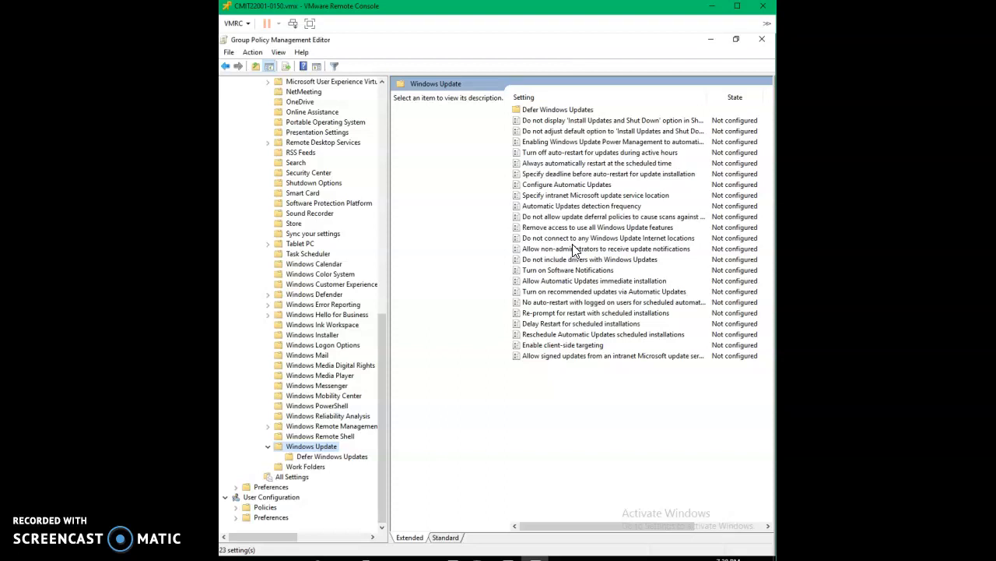
# Enable the Configure Automatic Updates policy with the option 3 - Auto download and notify for install.
pyautogui.click(590, 186)
pyautogui.rightClick(591, 188)
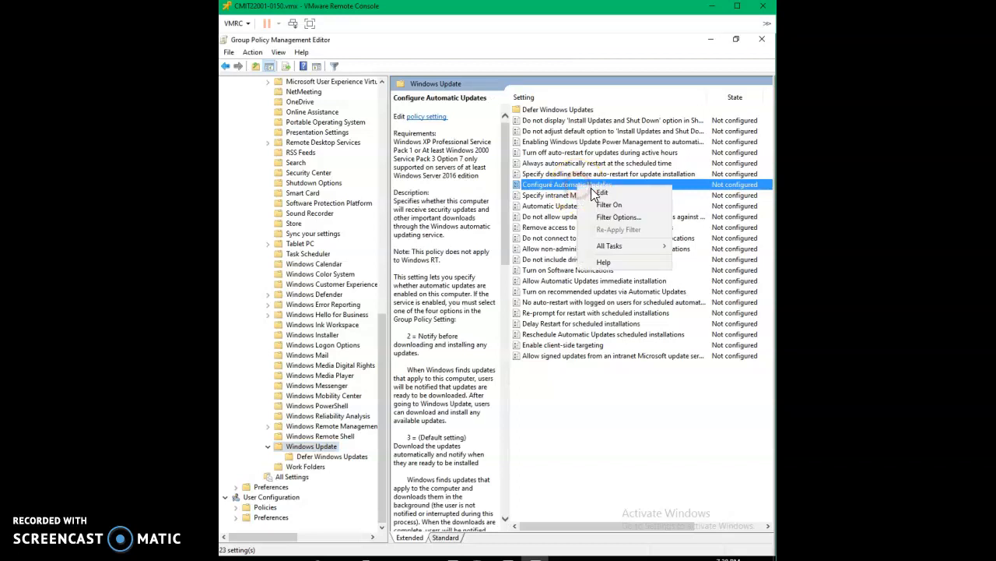
pyautogui.click(605, 193)
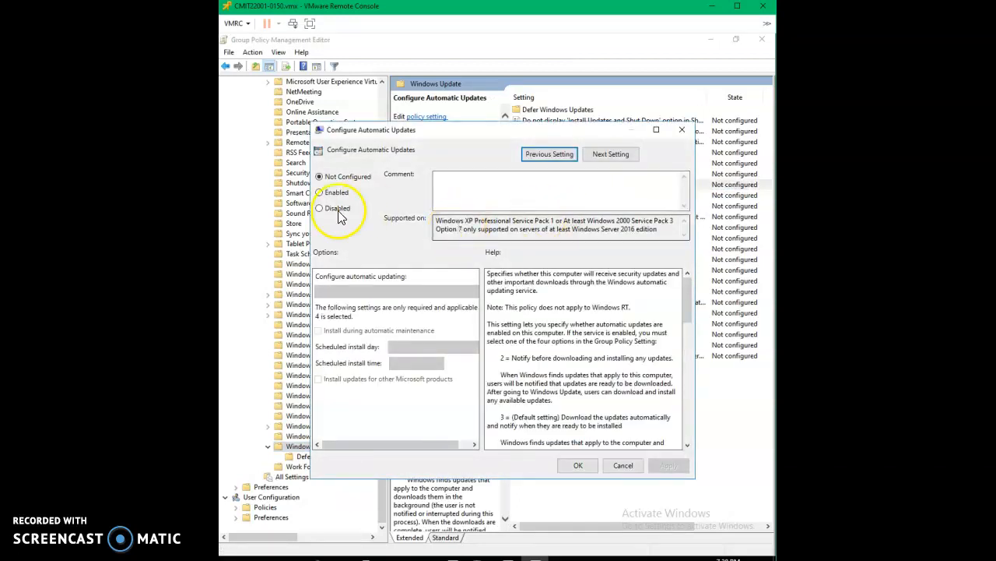
pyautogui.click(319, 193)
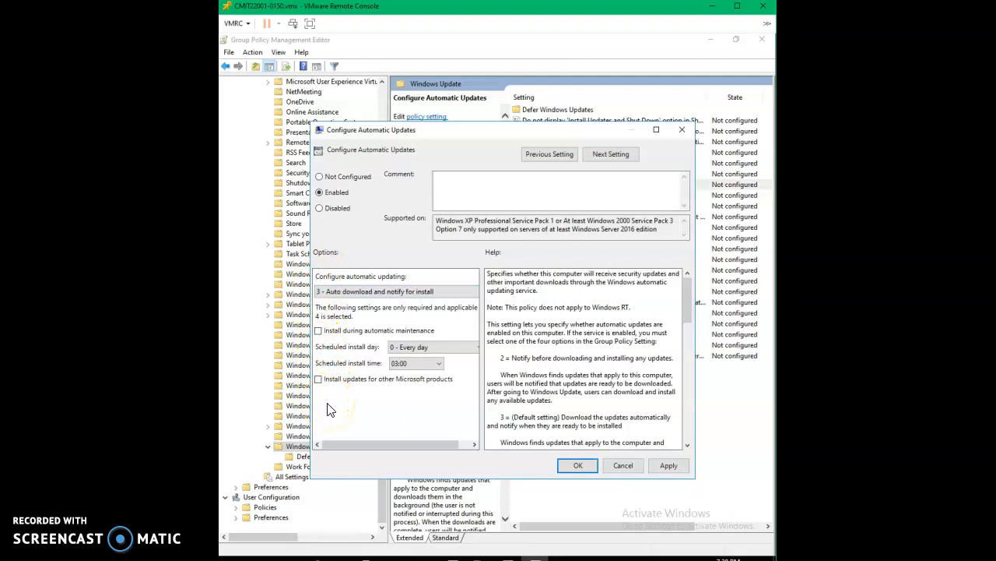
pyautogui.click(354, 299)
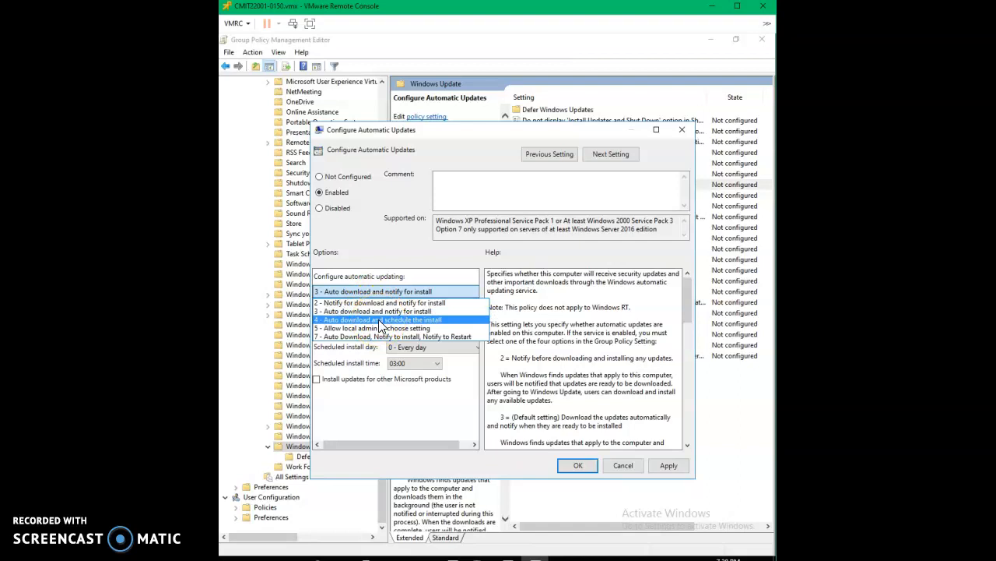
pyautogui.click(439, 295)
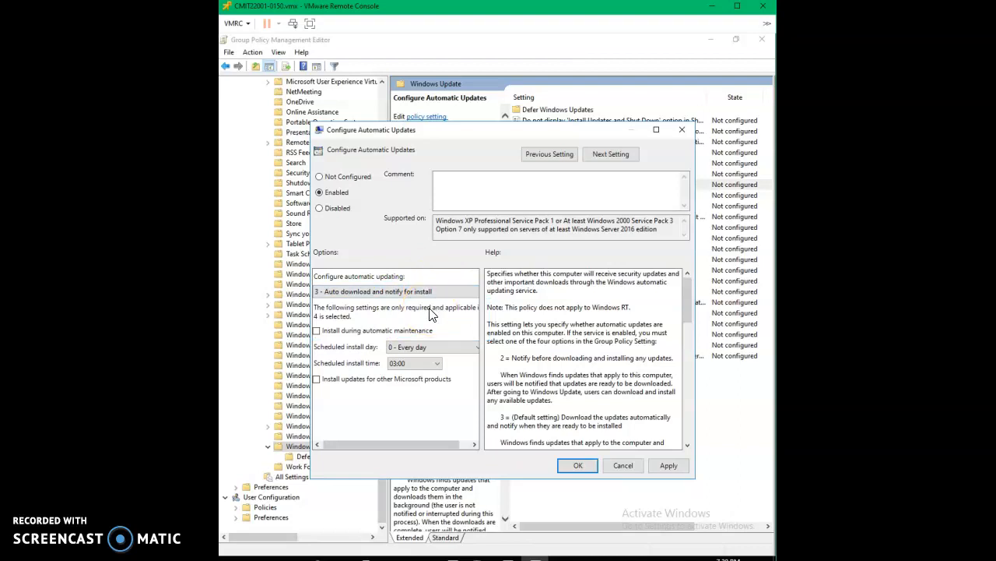
pyautogui.click(389, 291)
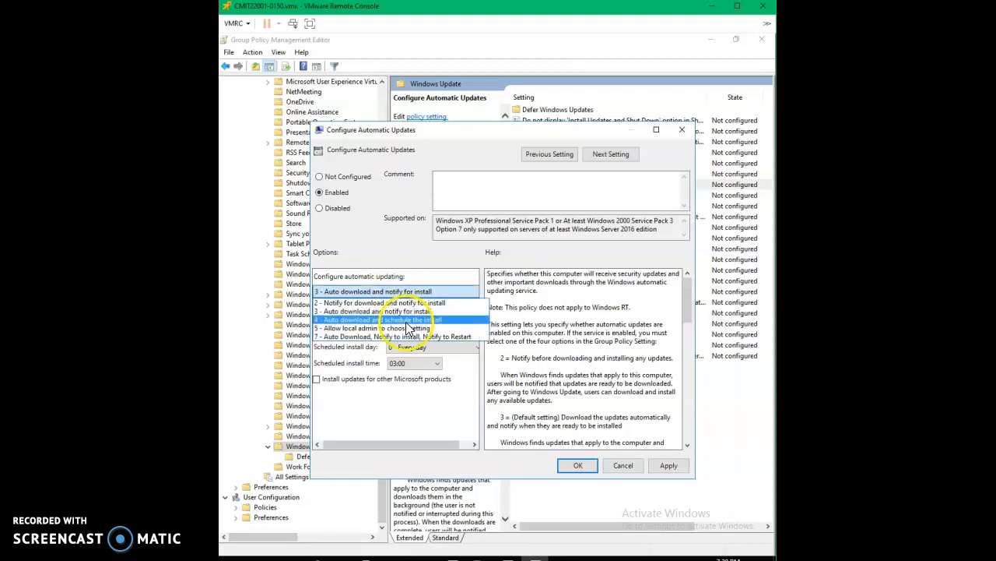
pyautogui.click(391, 312)
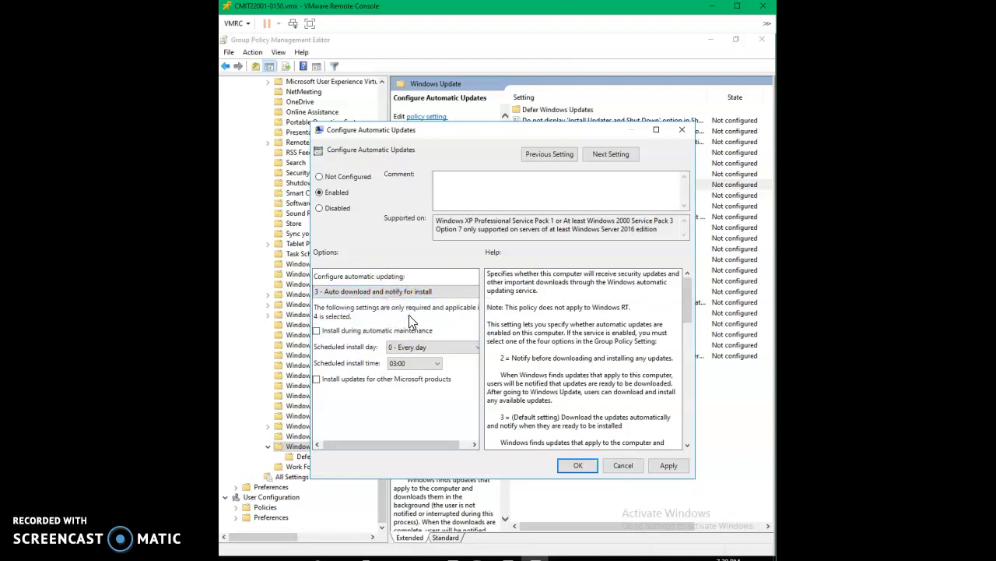
# Turn on installation during automatic maintenance, schedule installs for 7 - Every Saturday at 00:00, and apply the policy.
pyautogui.click(316, 331)
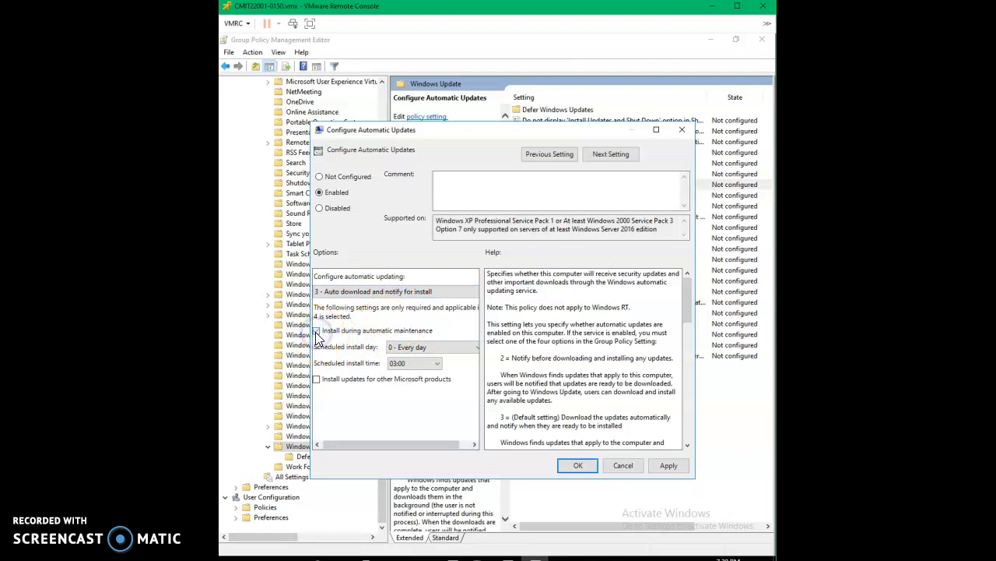
pyautogui.click(413, 348)
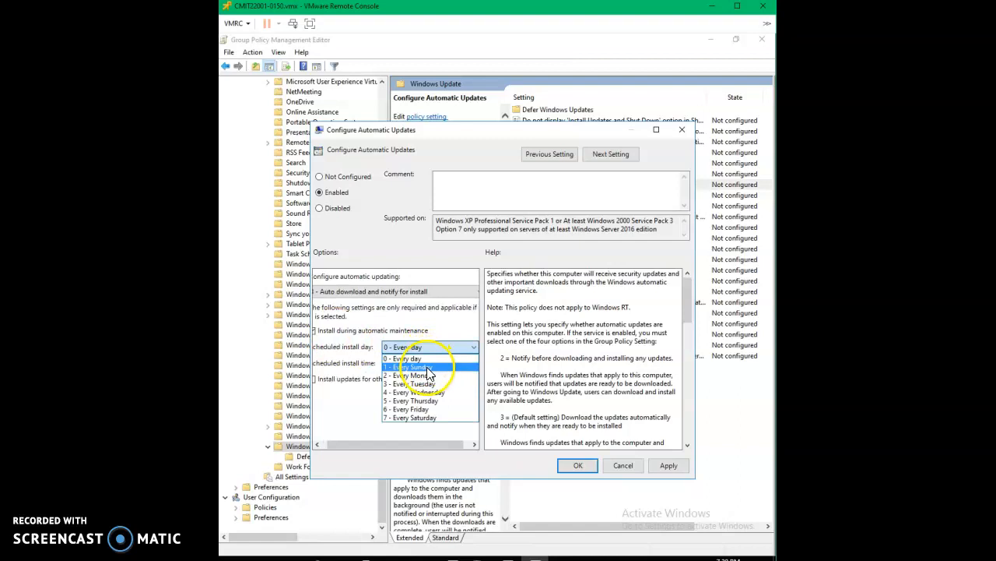
pyautogui.click(434, 417)
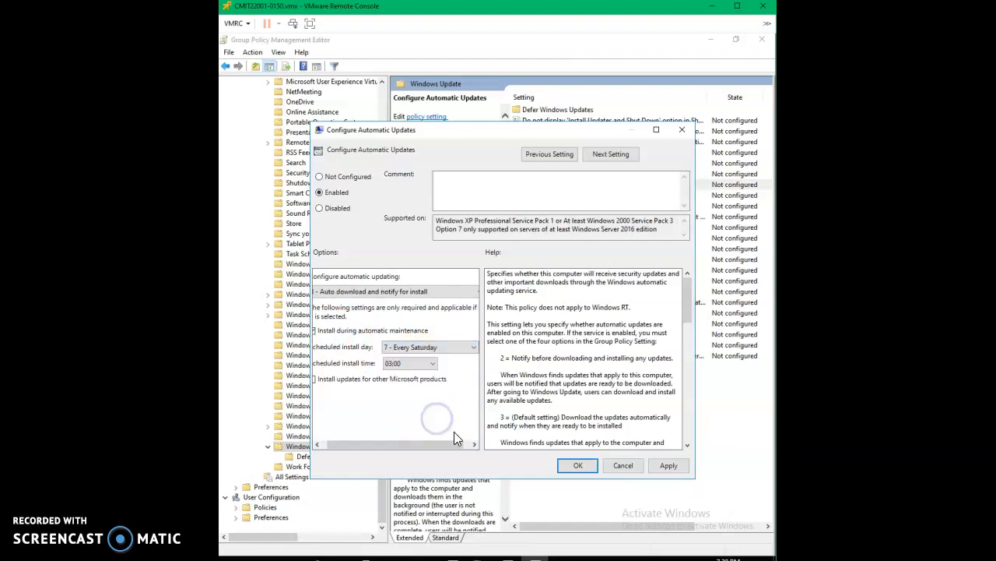
pyautogui.moveTo(439, 445); pyautogui.dragTo(374, 454)
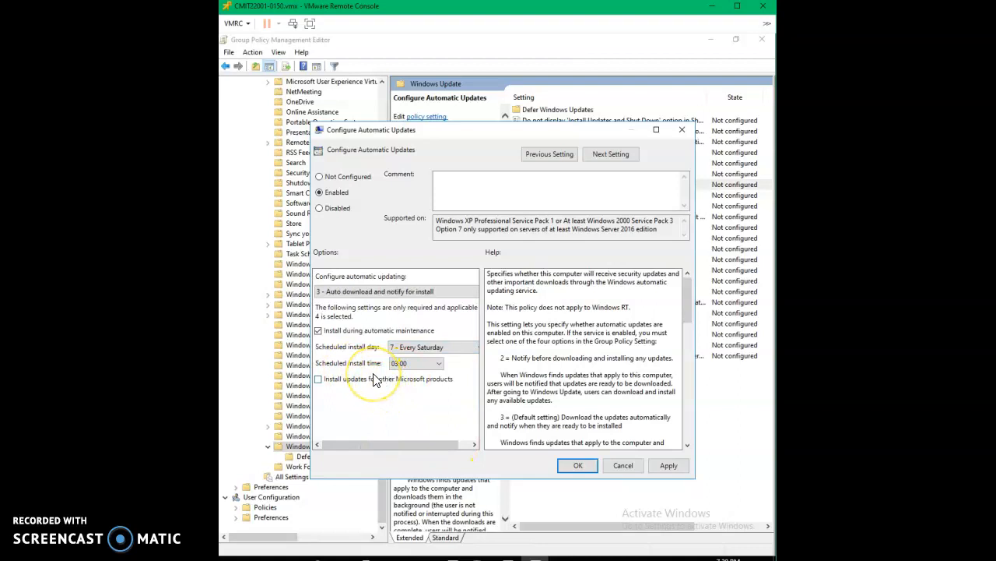
pyautogui.click(394, 366)
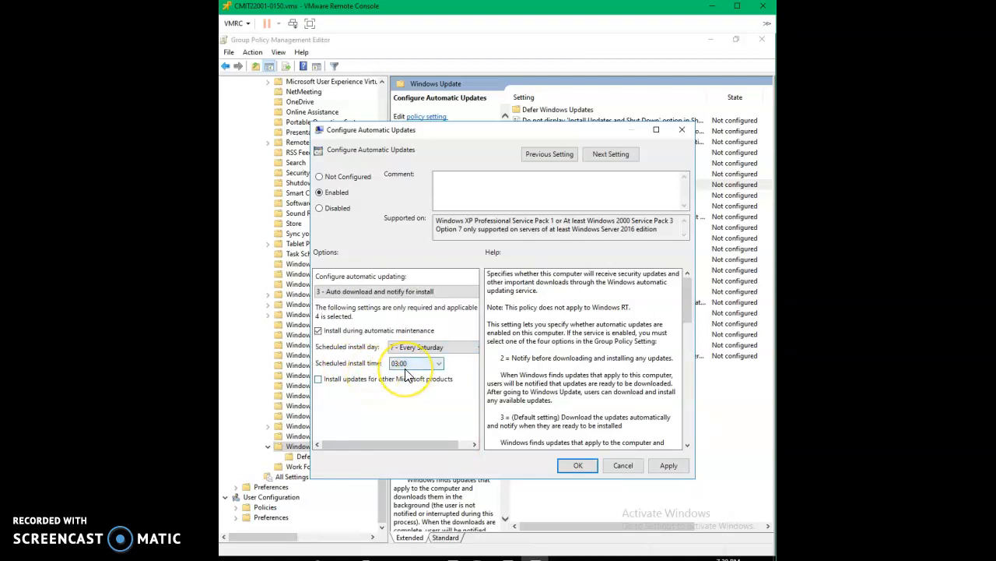
pyautogui.click(405, 367)
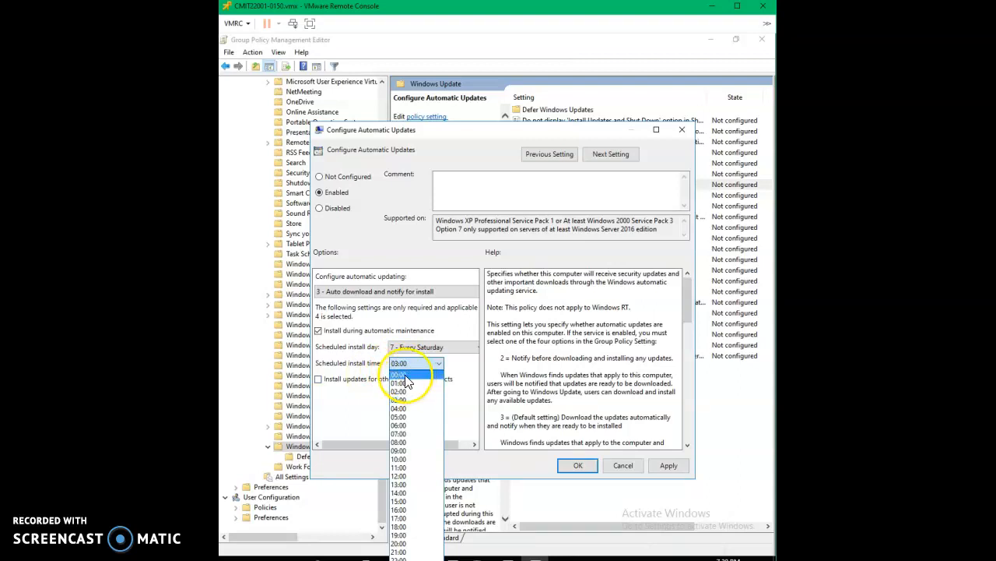
pyautogui.click(405, 375)
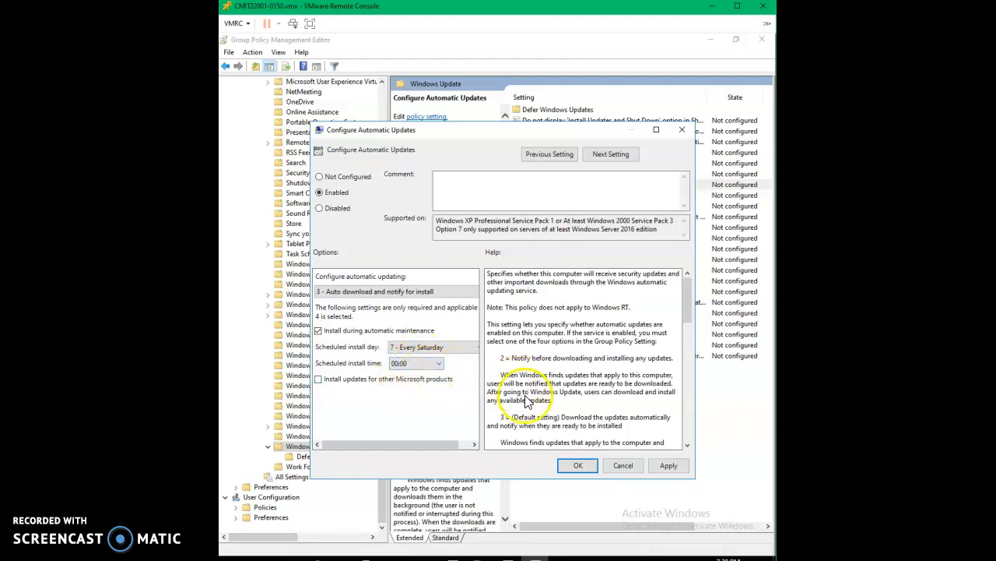
pyautogui.click(669, 465)
pyautogui.click(580, 465)
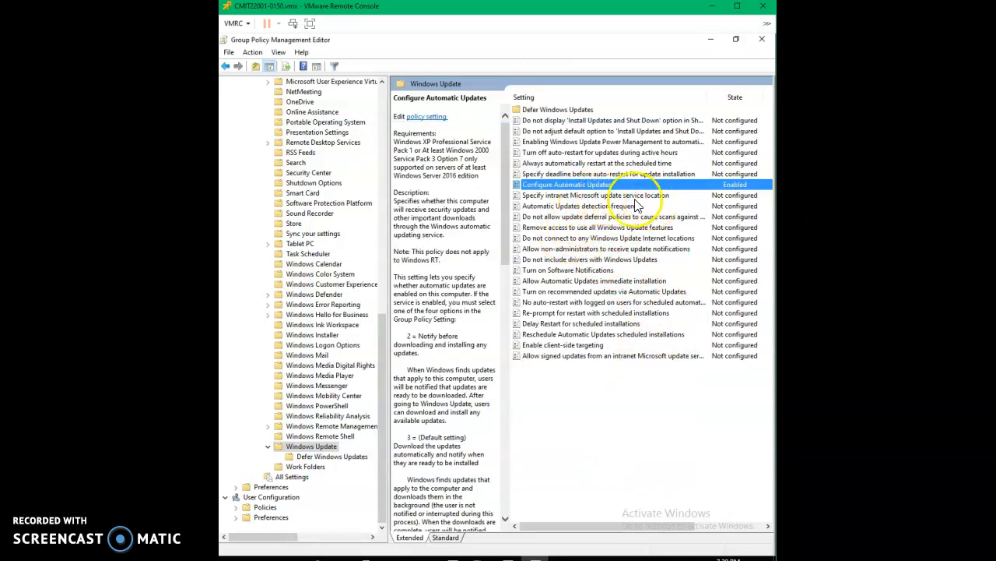
# Open the Specify intranet Microsoft update service location policy for editing and set it to Enabled.
pyautogui.click(589, 195)
pyautogui.rightClick(588, 197)
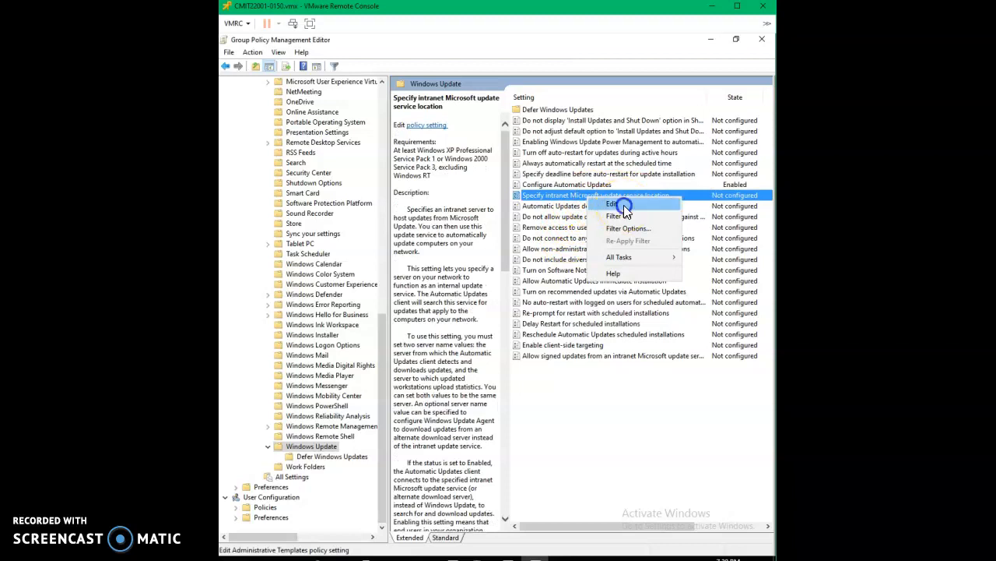
pyautogui.click(619, 205)
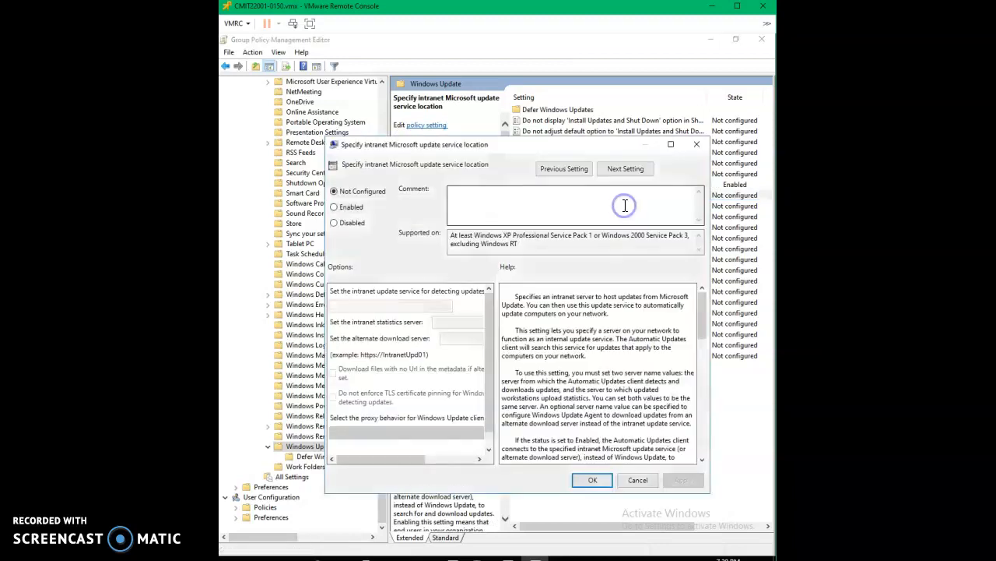
pyautogui.click(336, 207)
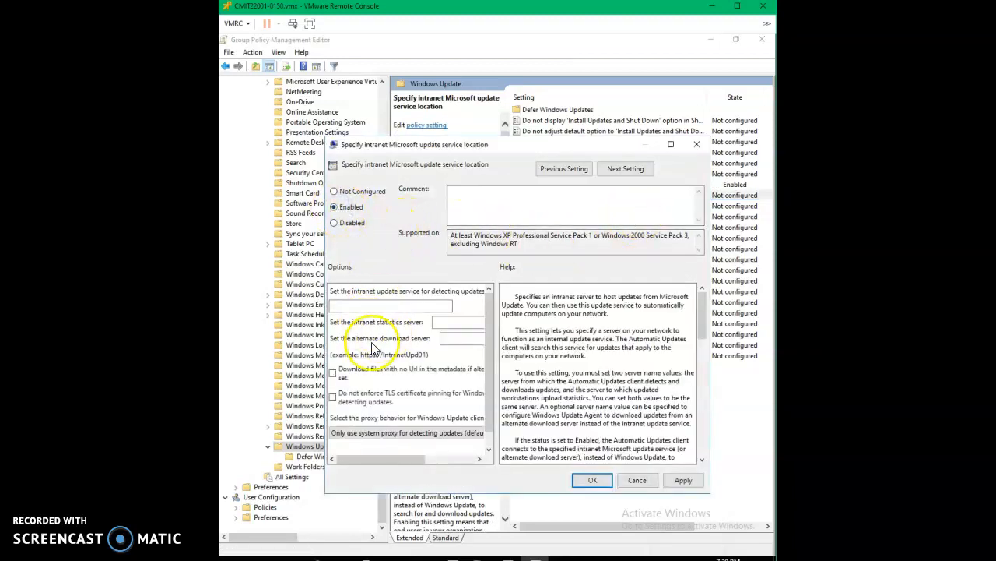
# Set the intranet update service for detecting updates to \\dc-chughey.starfleet13.gov:8530.
pyautogui.click(360, 306)
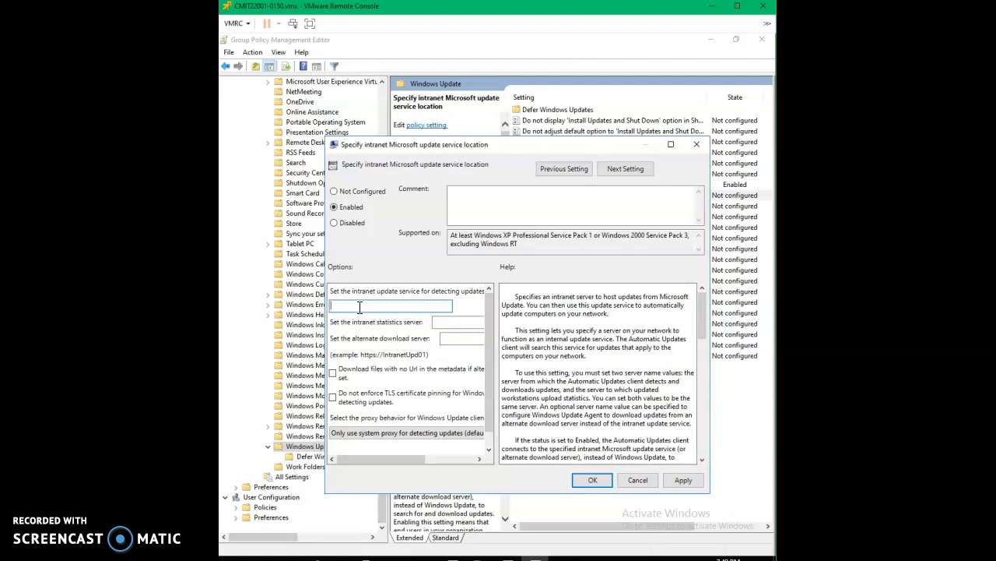
pyautogui.write('\\\\10.254.151.13')
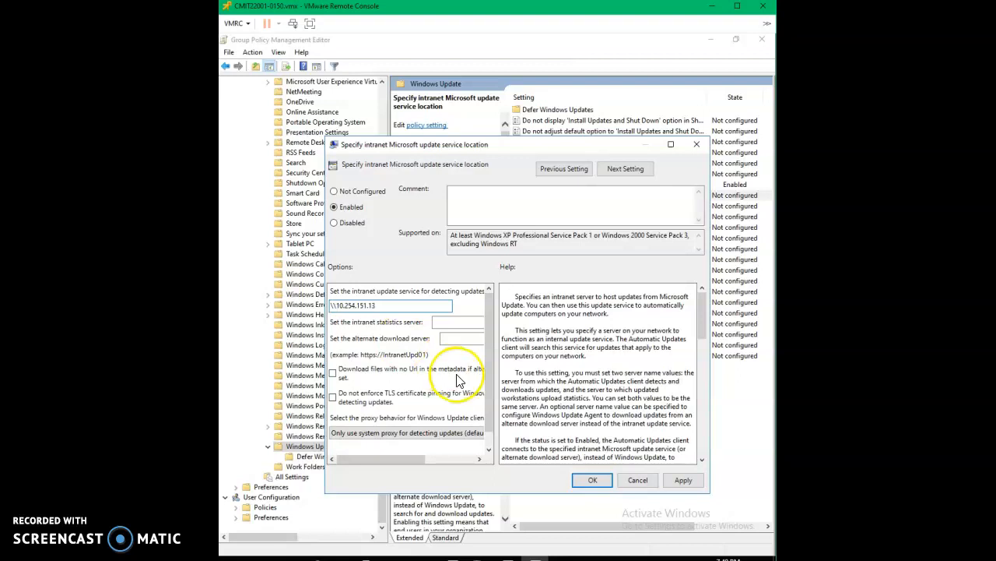
pyautogui.press('BackSpace')
pyautogui.press('BackSpace')
pyautogui.press('BackSpace')
pyautogui.press('BackSpace')
pyautogui.press('BackSpace')
pyautogui.press('BackSpace')
pyautogui.press('BackSpace')
pyautogui.press('BackSpace')
pyautogui.press('BackSpace')
pyautogui.press('BackSpace')
pyautogui.press('BackSpace')
pyautogui.press('BackSpace')
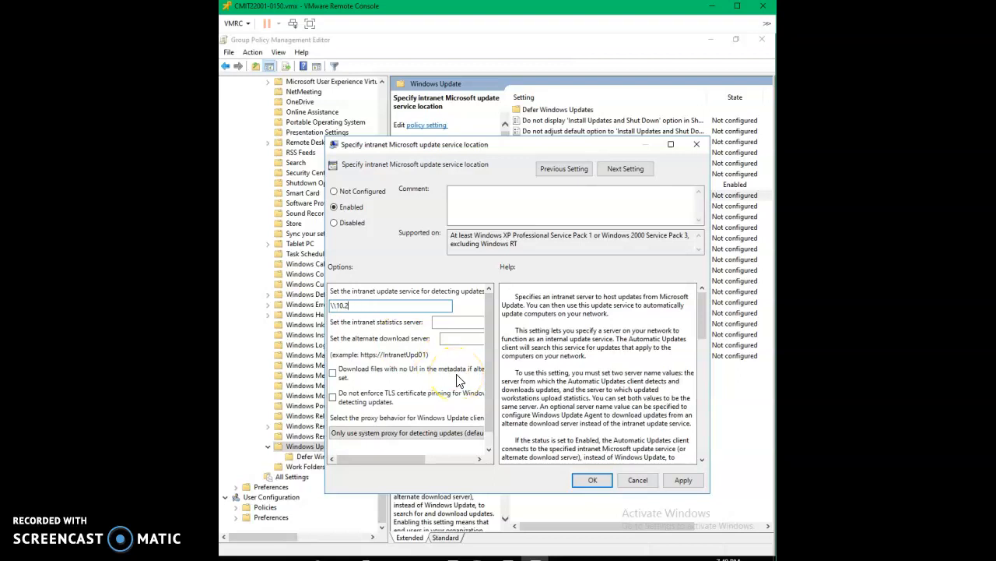
pyautogui.press('BackSpace')
pyautogui.write('dc-chughey.starfleet13.gov')
pyautogui.write('8530')
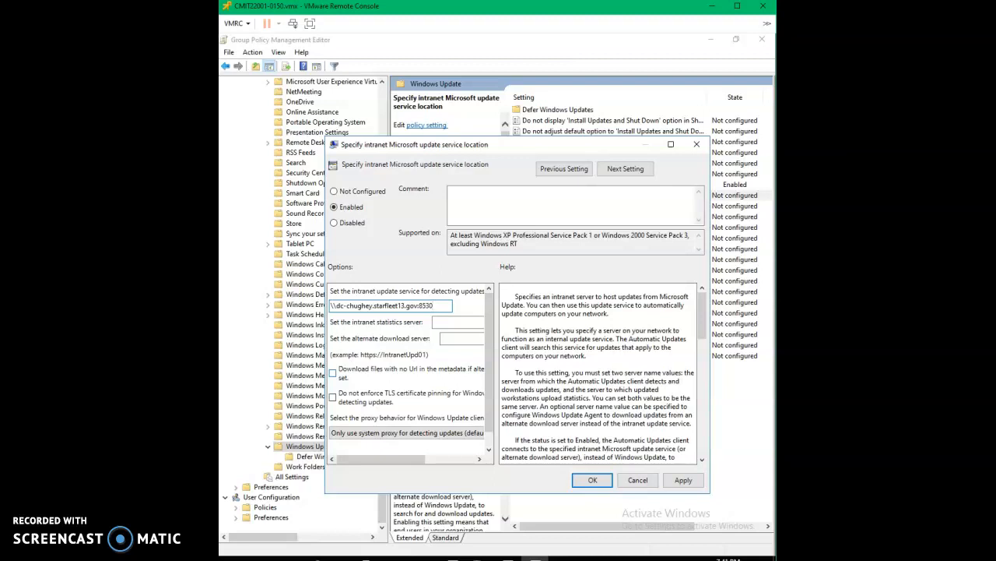
pyautogui.press('Left')
pyautogui.press('Left')
pyautogui.press('Left')
pyautogui.press('Left')
pyautogui.press('Right')
pyautogui.press('Right')
pyautogui.press('Right')
pyautogui.press('Right')
pyautogui.hotkey('shift', 'Left')
pyautogui.hotkey('shift', 'Left')
pyautogui.hotkey('shift', 'Left')
pyautogui.hotkey('shift', 'Left')
pyautogui.hotkey('shift', 'Left')
pyautogui.hotkey('shift', 'Left')
pyautogui.hotkey('shift', 'Left')
pyautogui.hotkey('shift', 'Left')
pyautogui.hotkey('shift', 'Left')
pyautogui.hotkey('shift', 'Left')
pyautogui.hotkey('shift', 'Left')
pyautogui.hotkey('shift', 'Left')
pyautogui.hotkey('shift', 'Left')
pyautogui.hotkey('shift', 'Left')
pyautogui.hotkey('shift', 'Left')
pyautogui.hotkey('shift', 'Left')
pyautogui.hotkey('shift', 'Left')
pyautogui.hotkey('shift', 'Left')
pyautogui.hotkey('shift', 'Left')
pyautogui.hotkey('shift', 'Left')
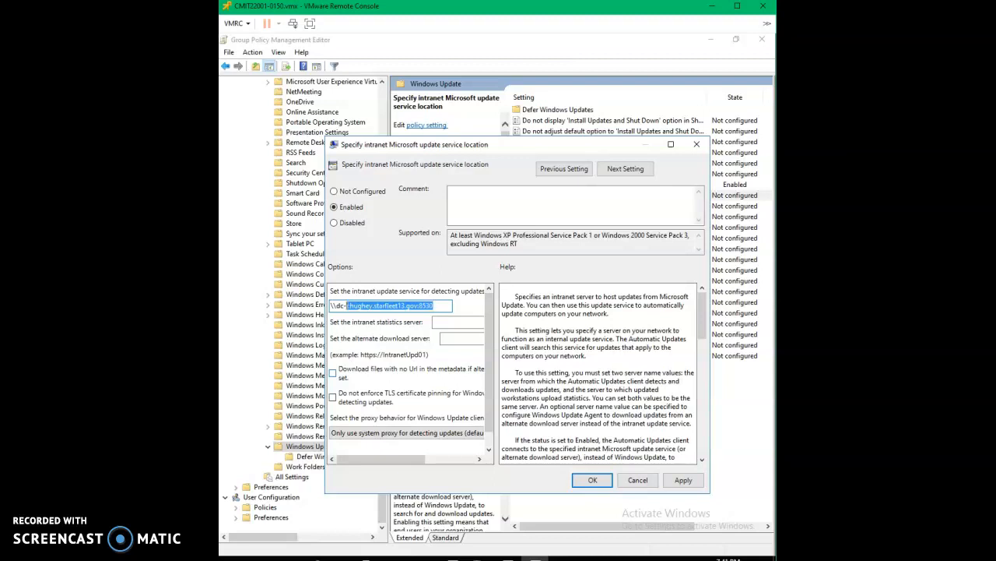
pyautogui.press('Right')
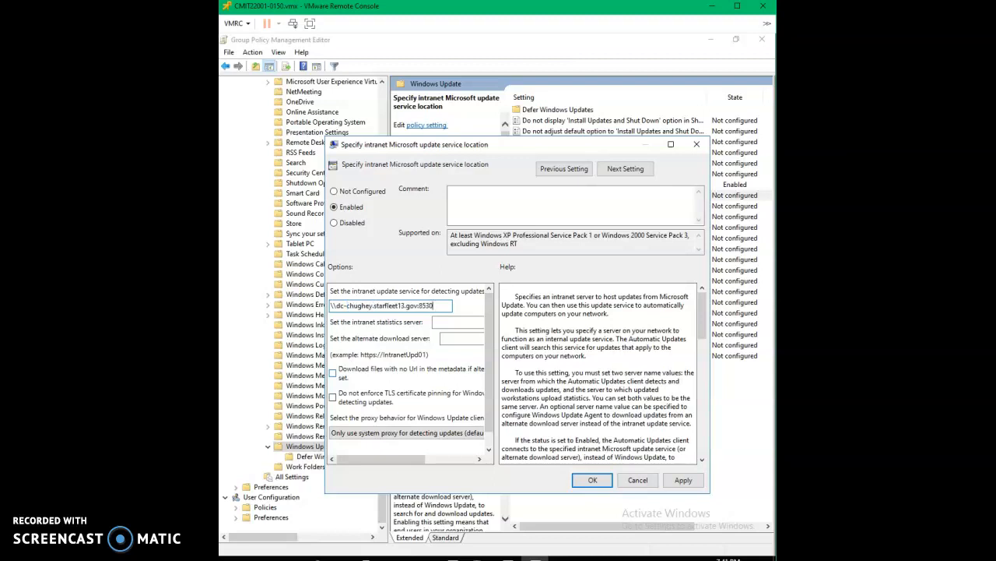
# Set the intranet statistics server to \\dc-chughey.starfleet13.gov:8530.
pyautogui.click(443, 321)
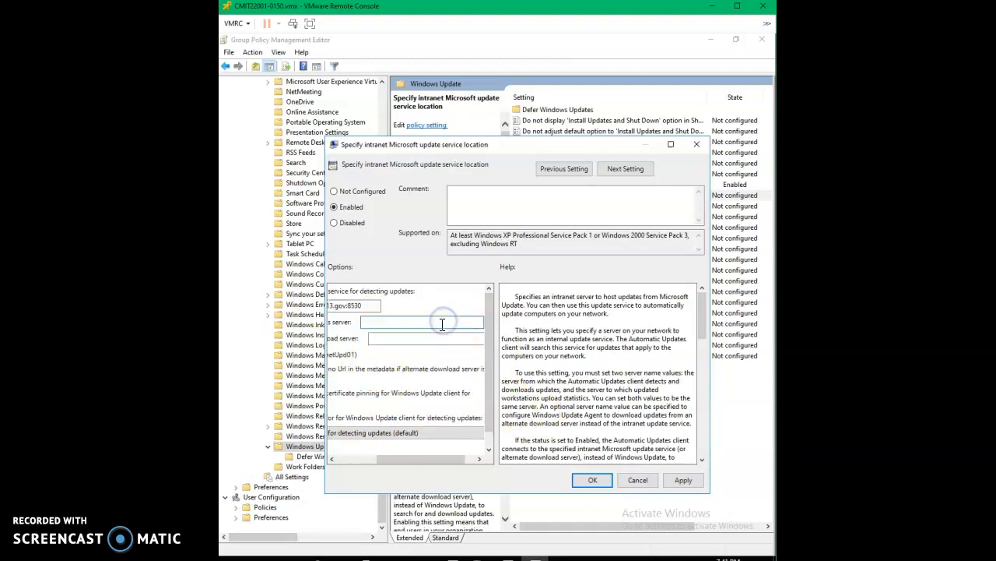
pyautogui.click(360, 459)
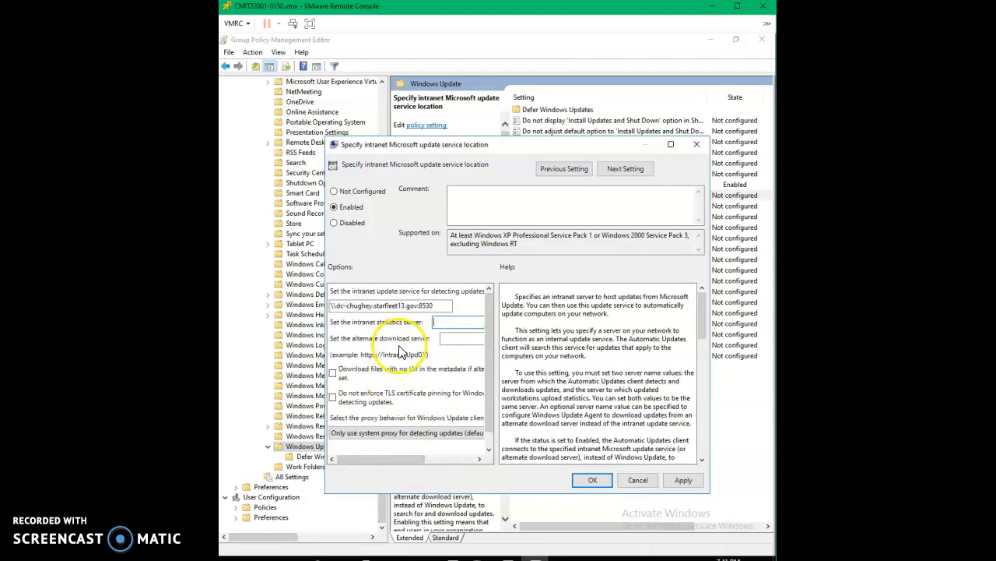
pyautogui.click(444, 321)
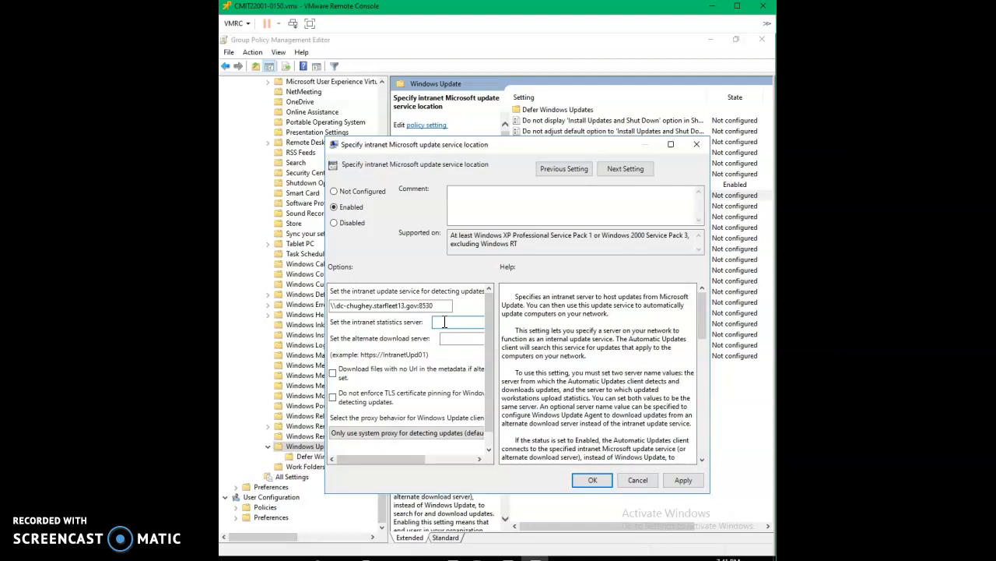
pyautogui.write('\\\\dc-chughey.sta')
pyautogui.moveTo(405, 457); pyautogui.dragTo(468, 462)
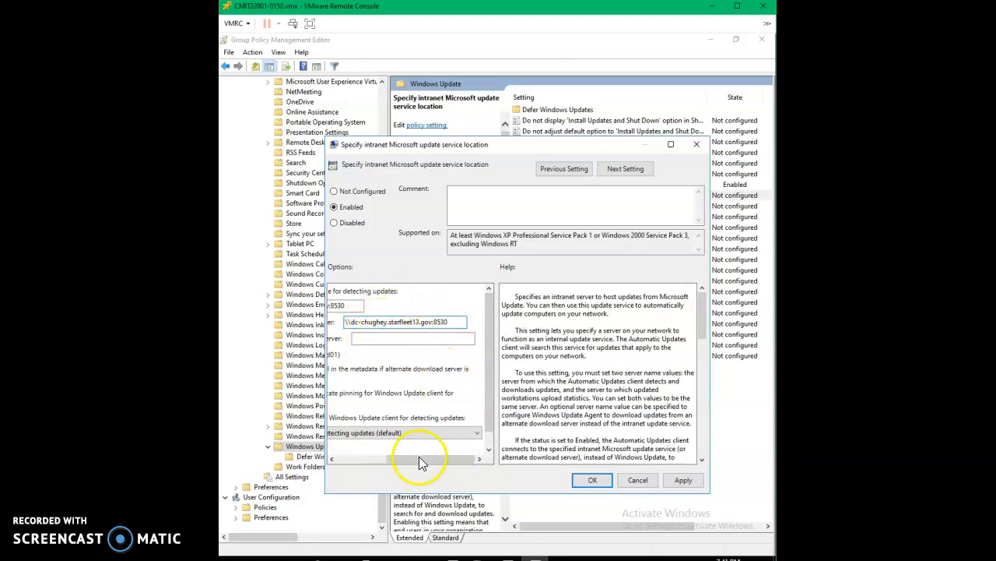
pyautogui.click(332, 458)
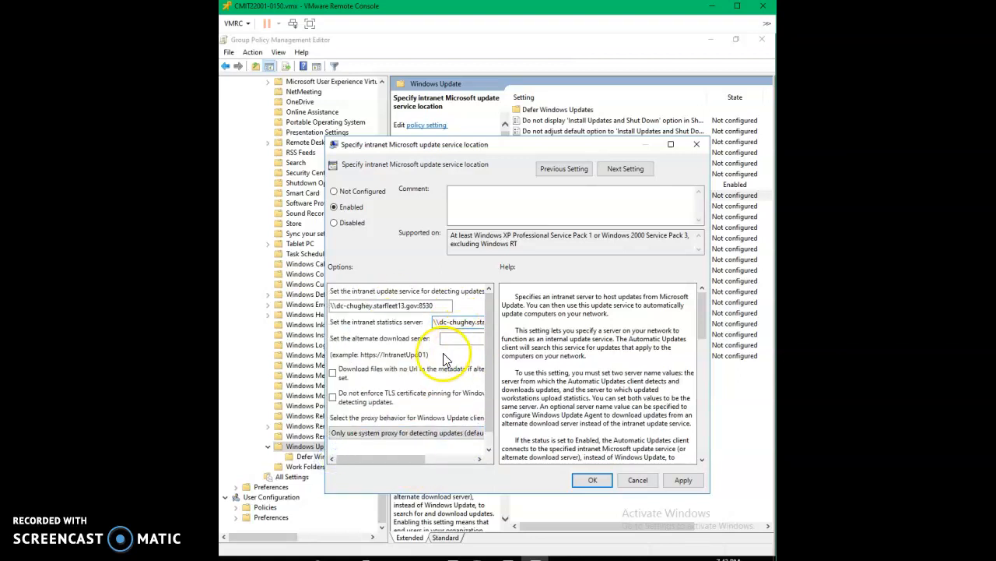
# Leave the alternate download server blank, then apply and close the intranet update service location policy.
pyautogui.click(449, 340)
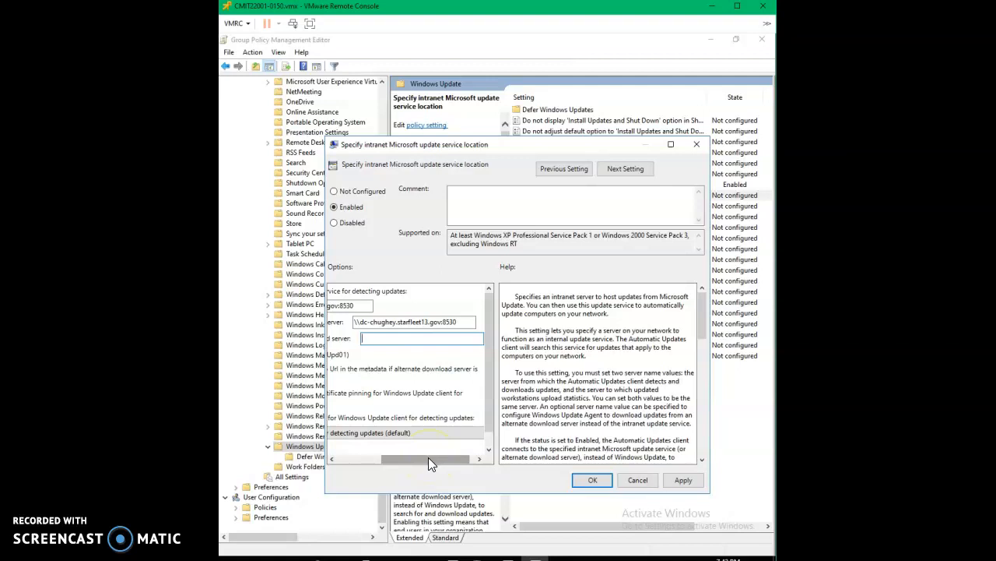
pyautogui.moveTo(429, 463); pyautogui.dragTo(345, 458)
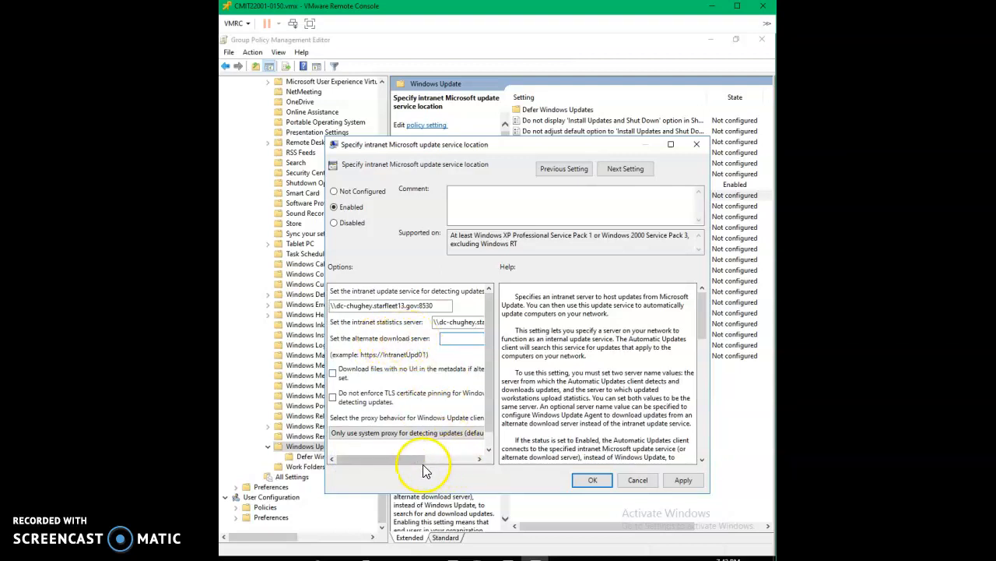
pyautogui.click(683, 486)
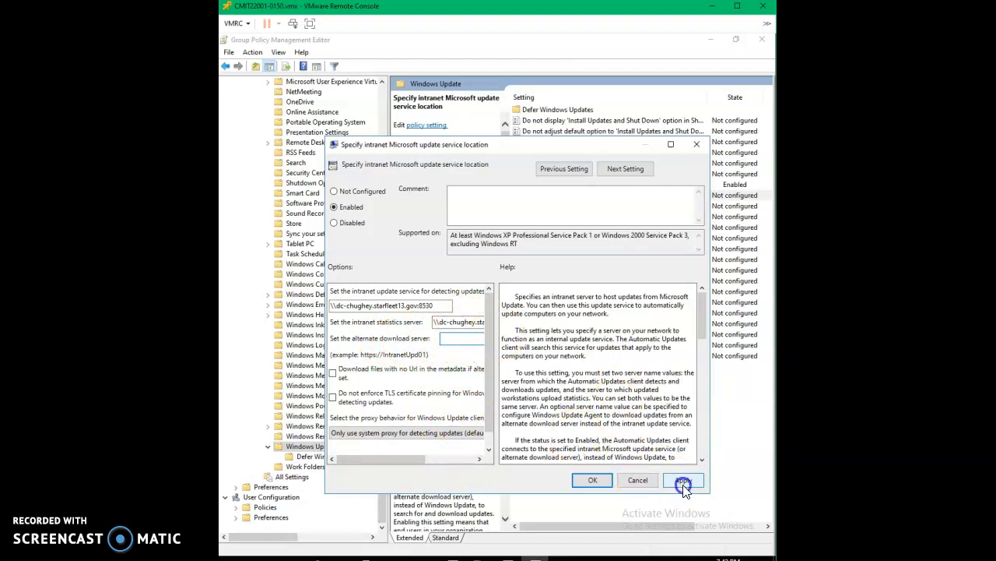
pyautogui.click(593, 479)
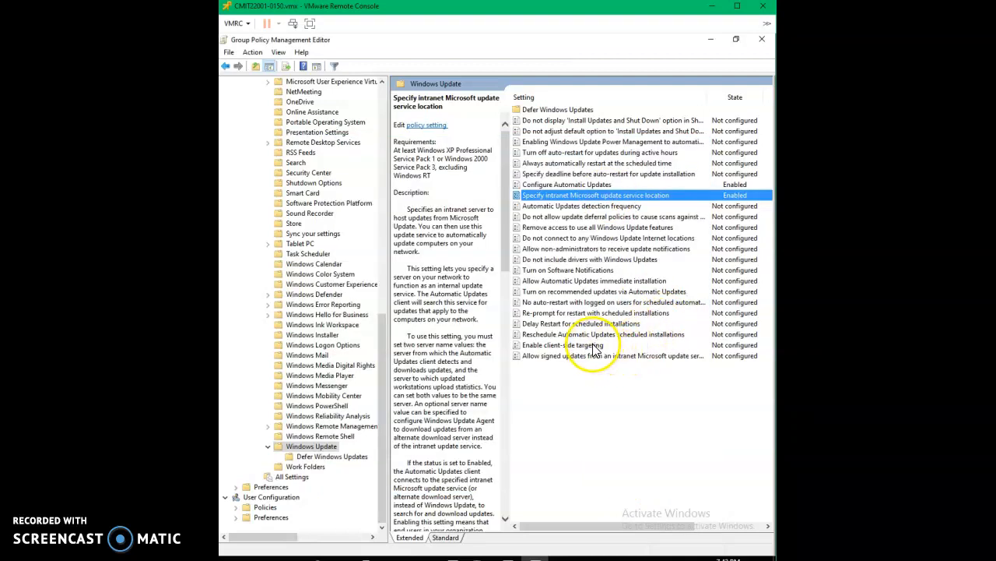
# Open the Enable client-side targeting policy for editing and set it to Enabled.
pyautogui.click(557, 347)
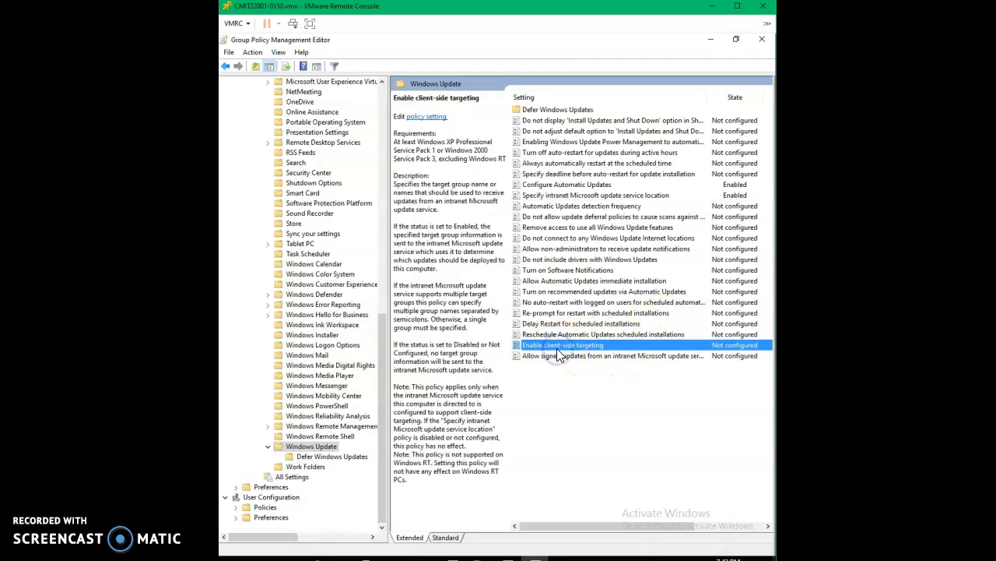
pyautogui.rightClick(558, 351)
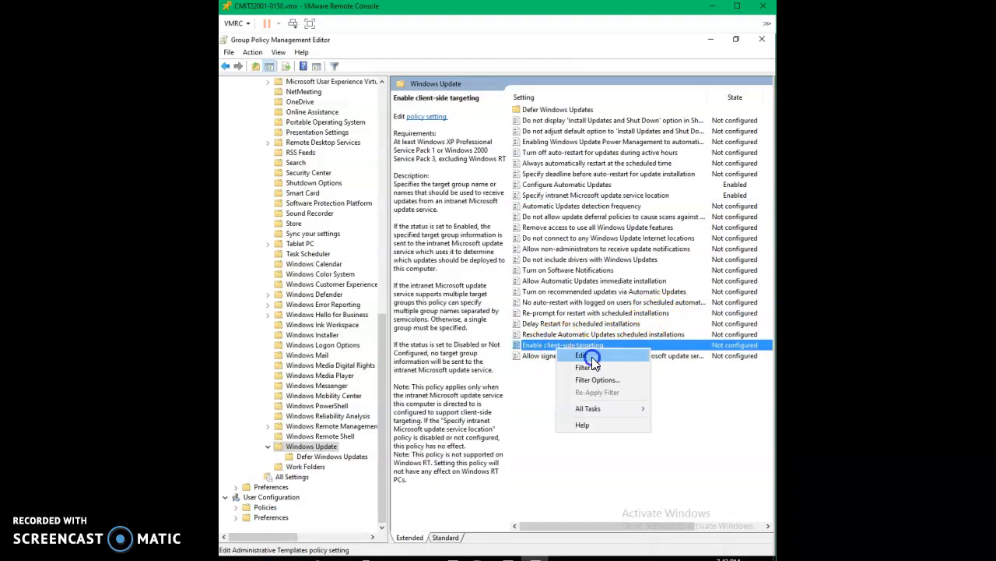
pyautogui.click(592, 357)
pyautogui.click(350, 222)
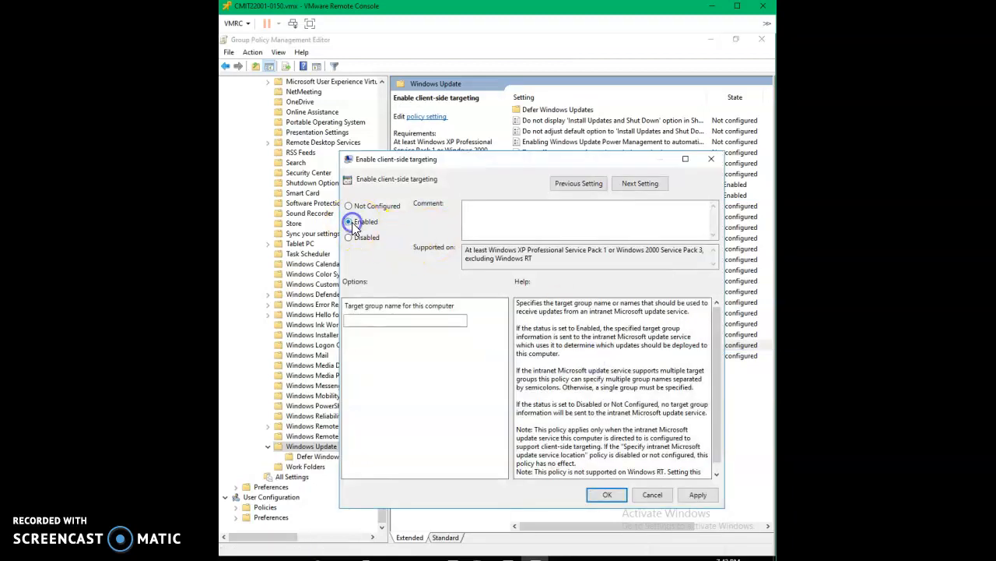
pyautogui.click(396, 319)
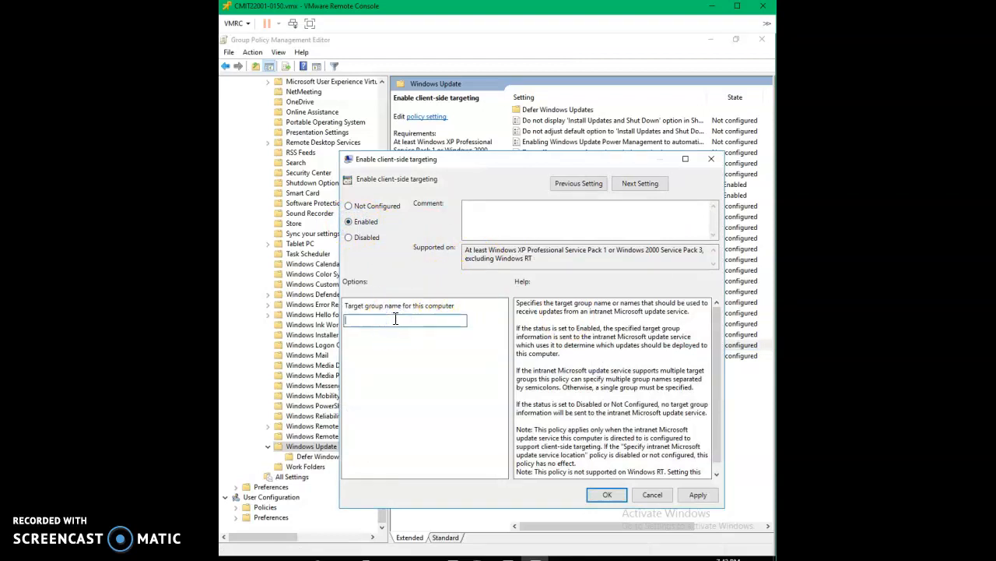
pyautogui.click(390, 318)
# Switch to Server Manager and open Windows Server Update Services in a maximized window.
pyautogui.moveTo(425, 557)
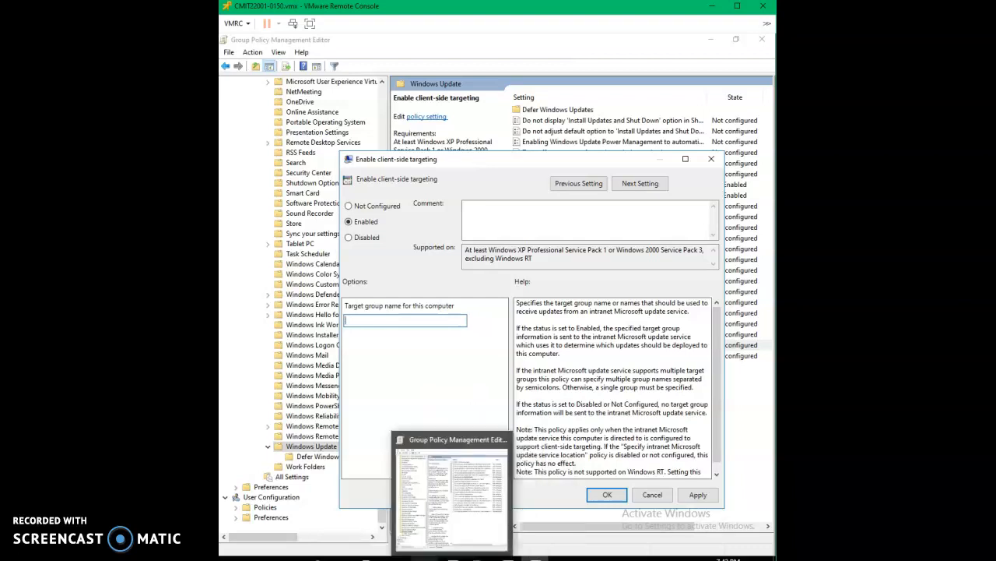
pyautogui.click(366, 557)
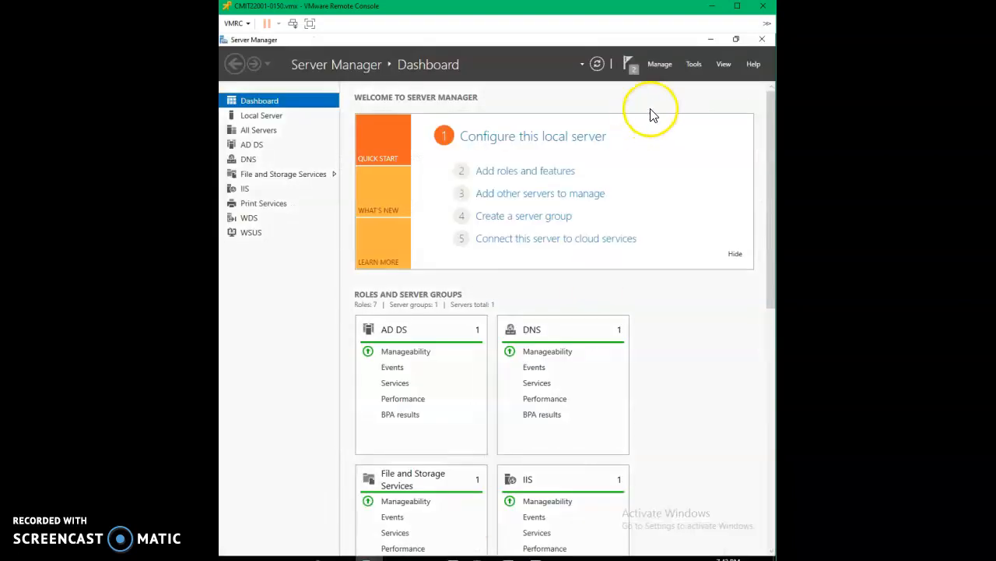
pyautogui.click(693, 64)
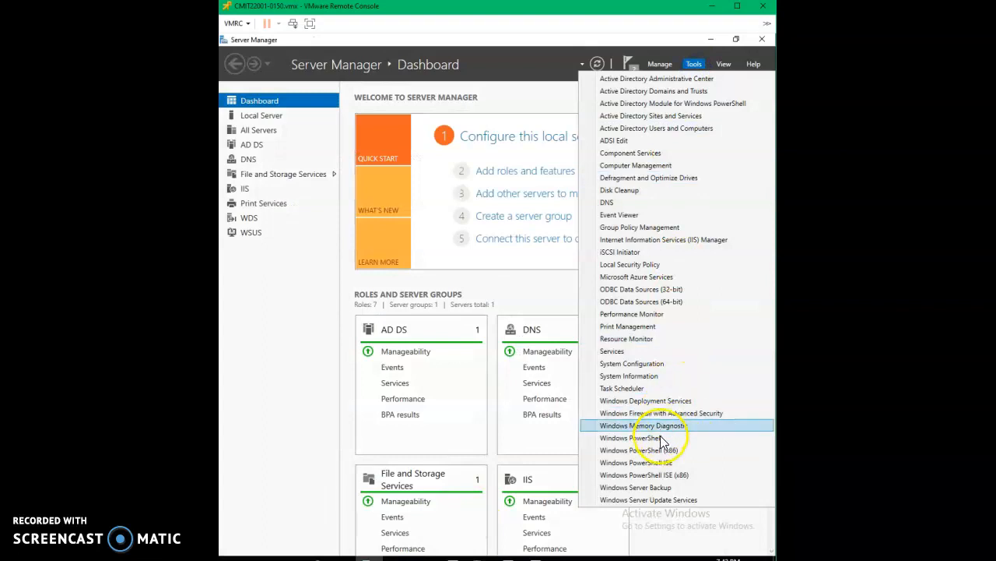
pyautogui.click(630, 501)
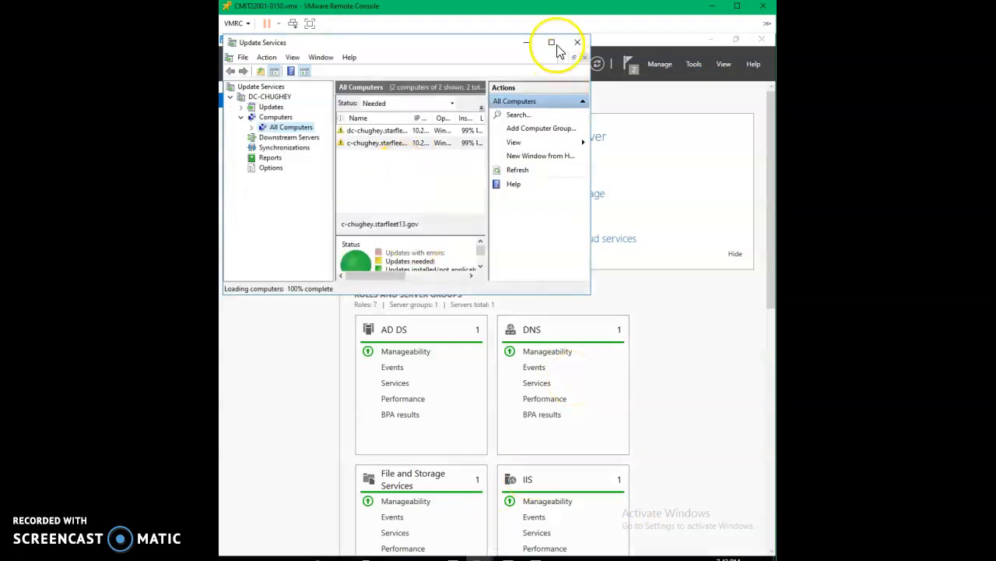
pyautogui.click(551, 42)
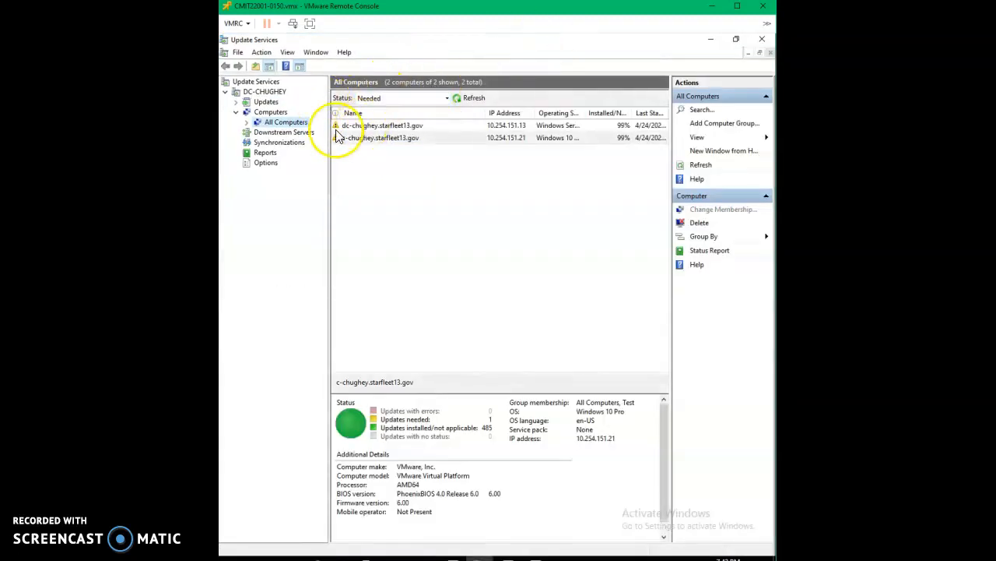
# Examine the Unassigned Computers and Test groups under All Computers to check the target group's name and members.
pyautogui.click(248, 122)
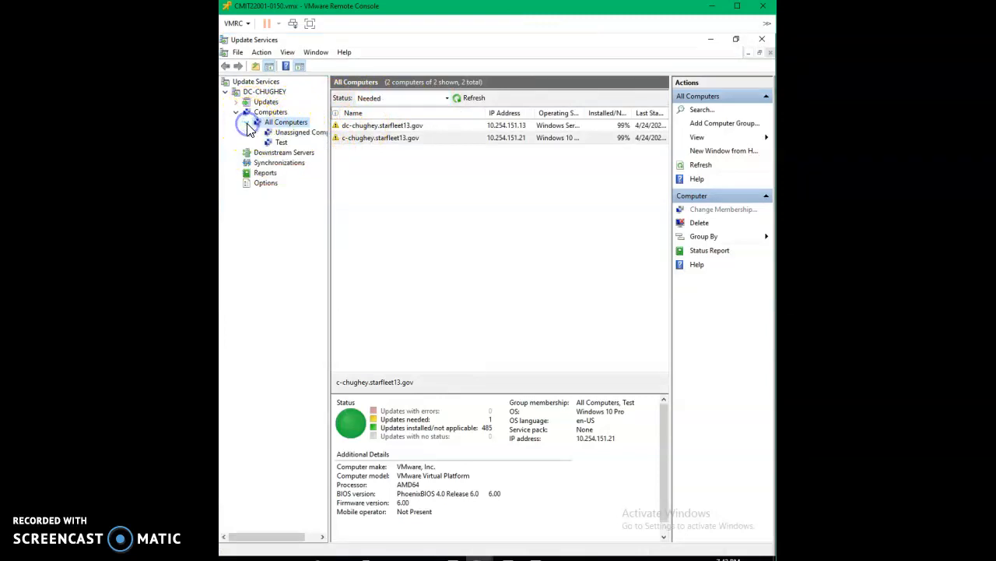
pyautogui.click(289, 136)
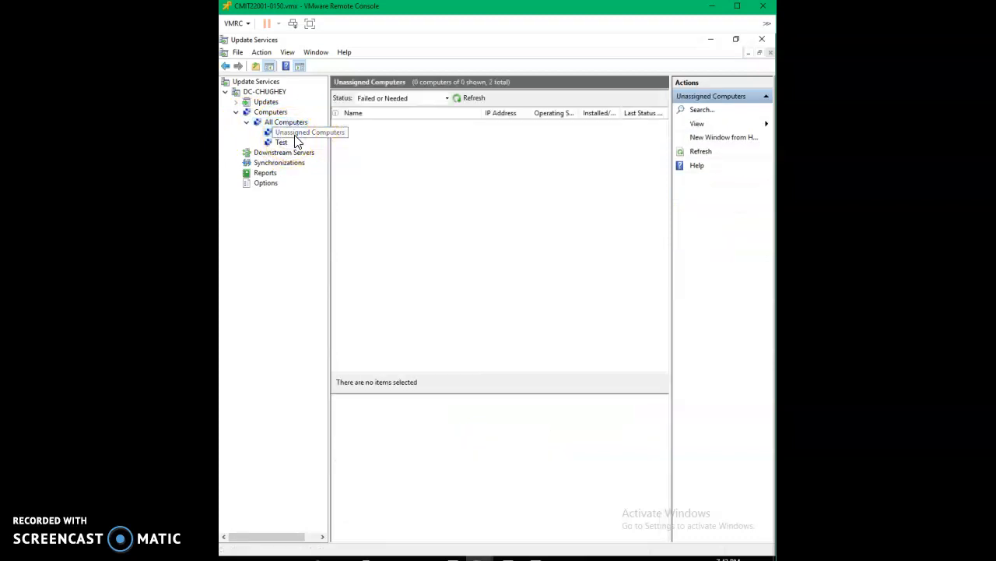
pyautogui.click(281, 142)
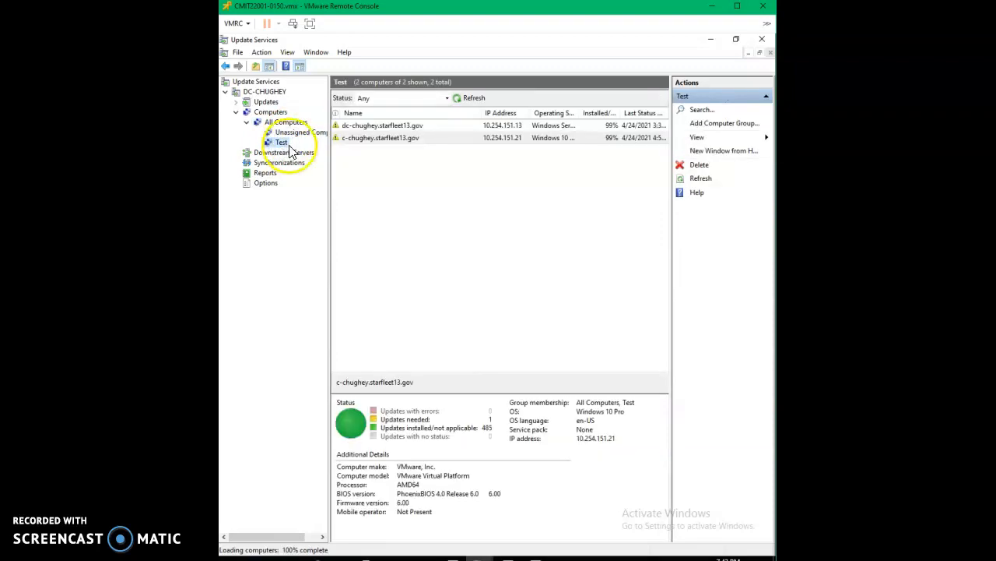
pyautogui.click(279, 144)
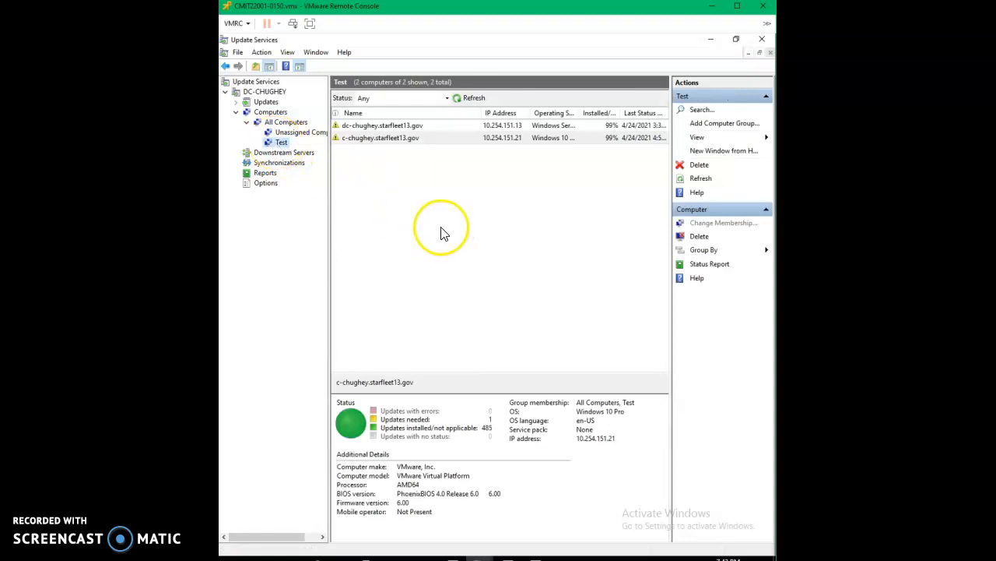
# Return to the client-side targeting policy, set the target group name to Test, and apply and close it.
pyautogui.click(535, 557)
pyautogui.click(378, 321)
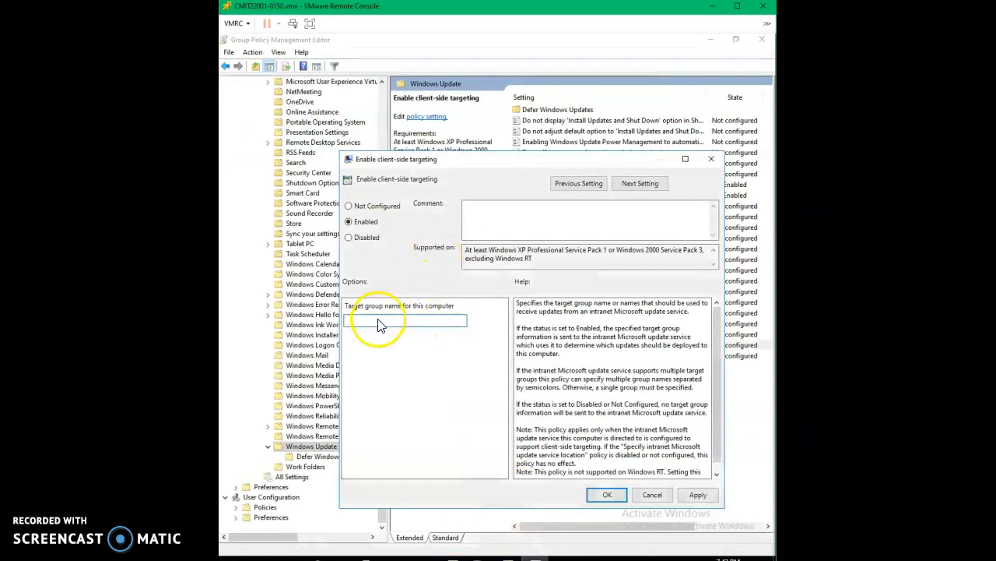
pyautogui.write('Test')
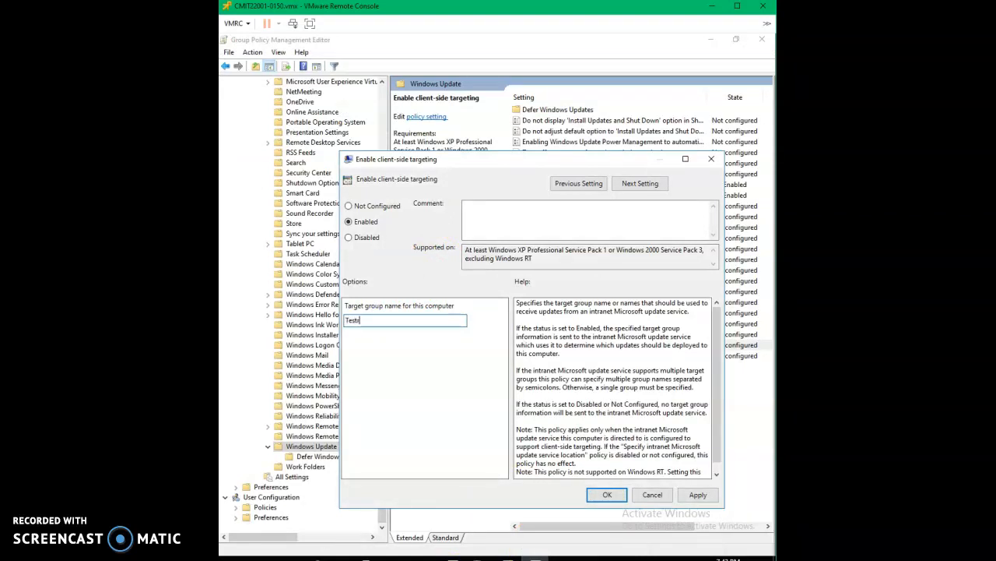
pyautogui.write('r')
pyautogui.press('BackSpace')
pyautogui.click(698, 495)
pyautogui.click(608, 494)
pyautogui.click(475, 189)
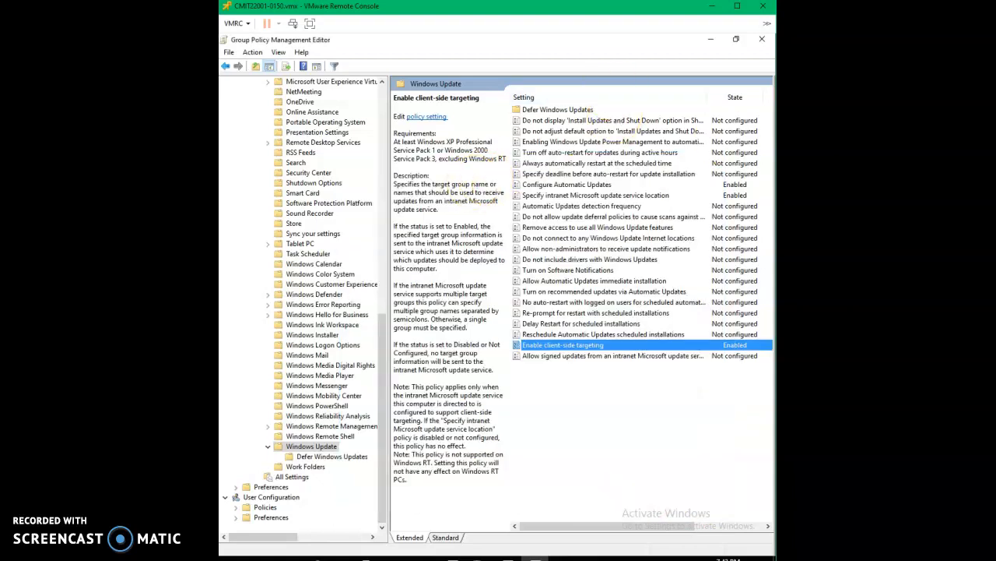